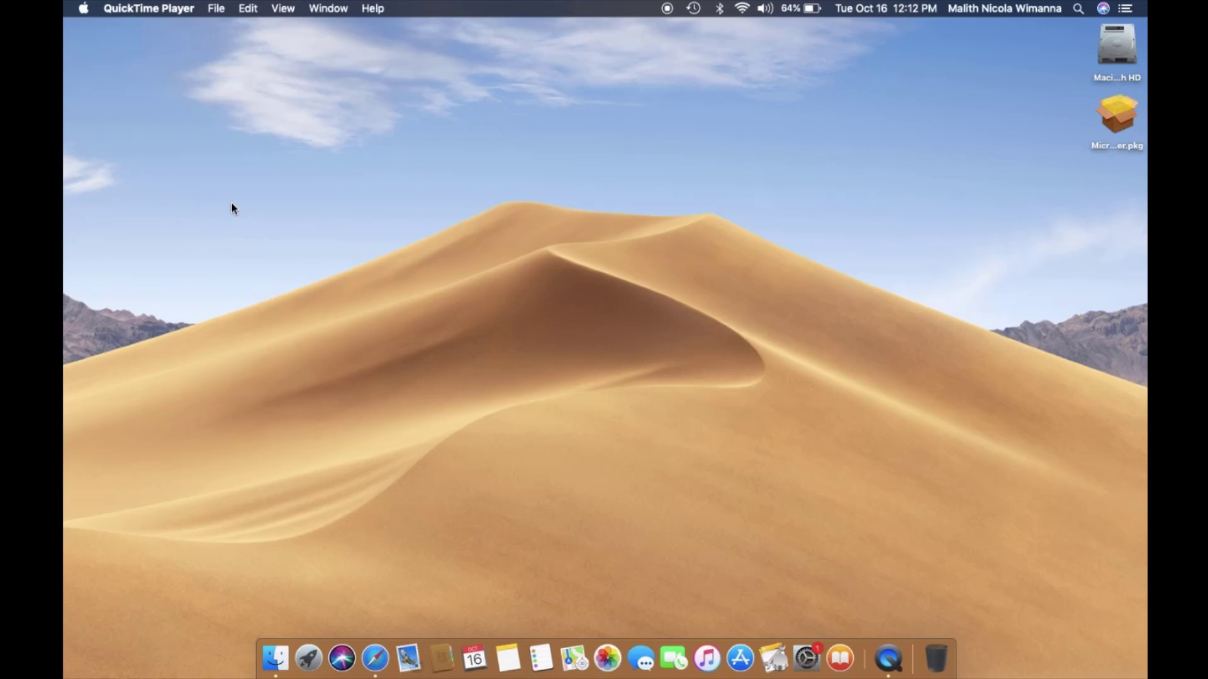
- Load the Try Files On-Demand for Mac page via aka.ms/ in Safari, read its steps, and close the window
click(382, 554)
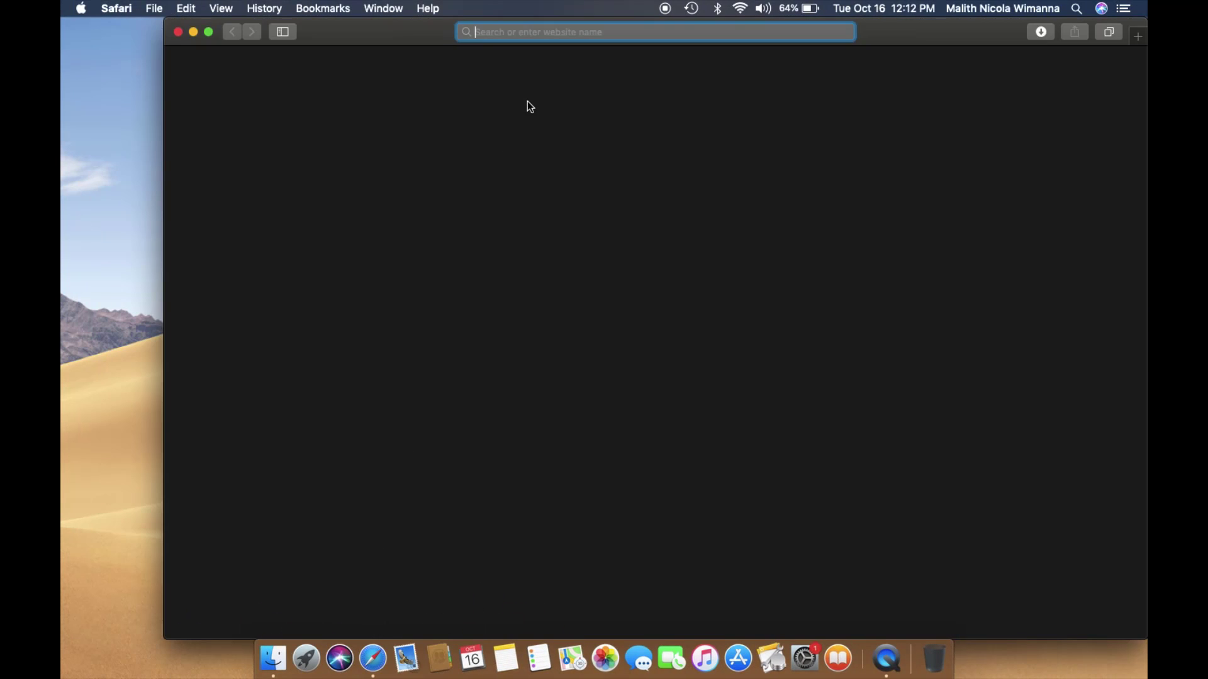
text(aka.ms)
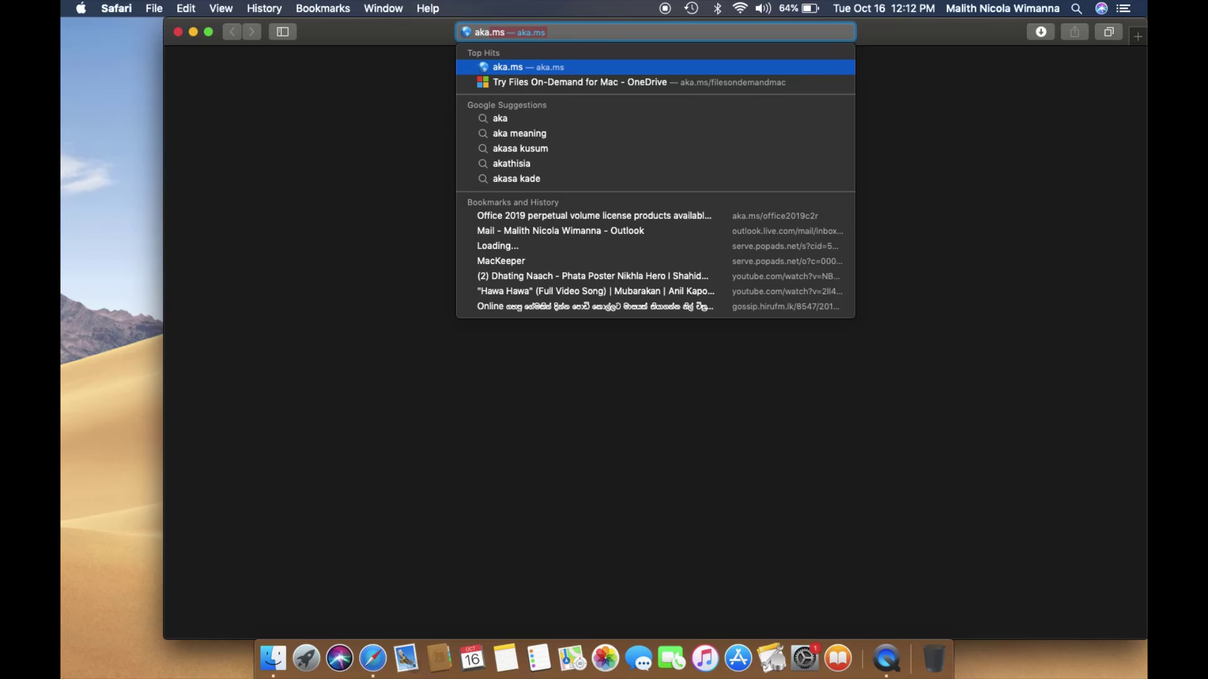
text(/)
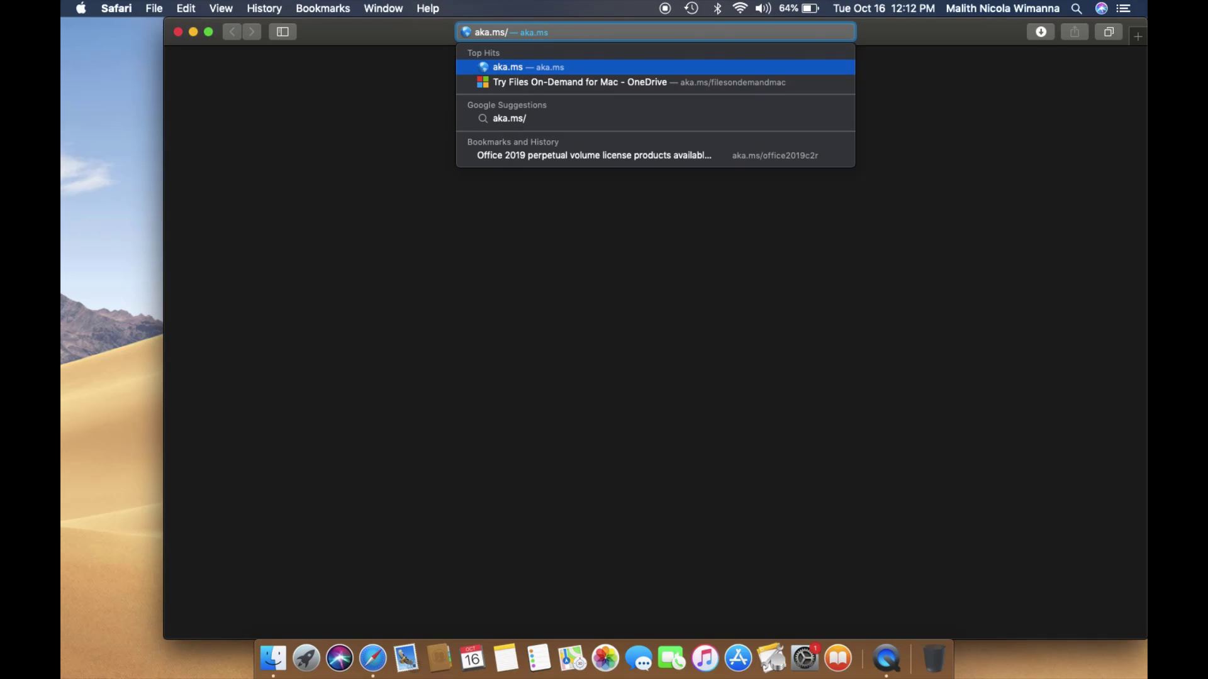
key(Down)
key(Return)
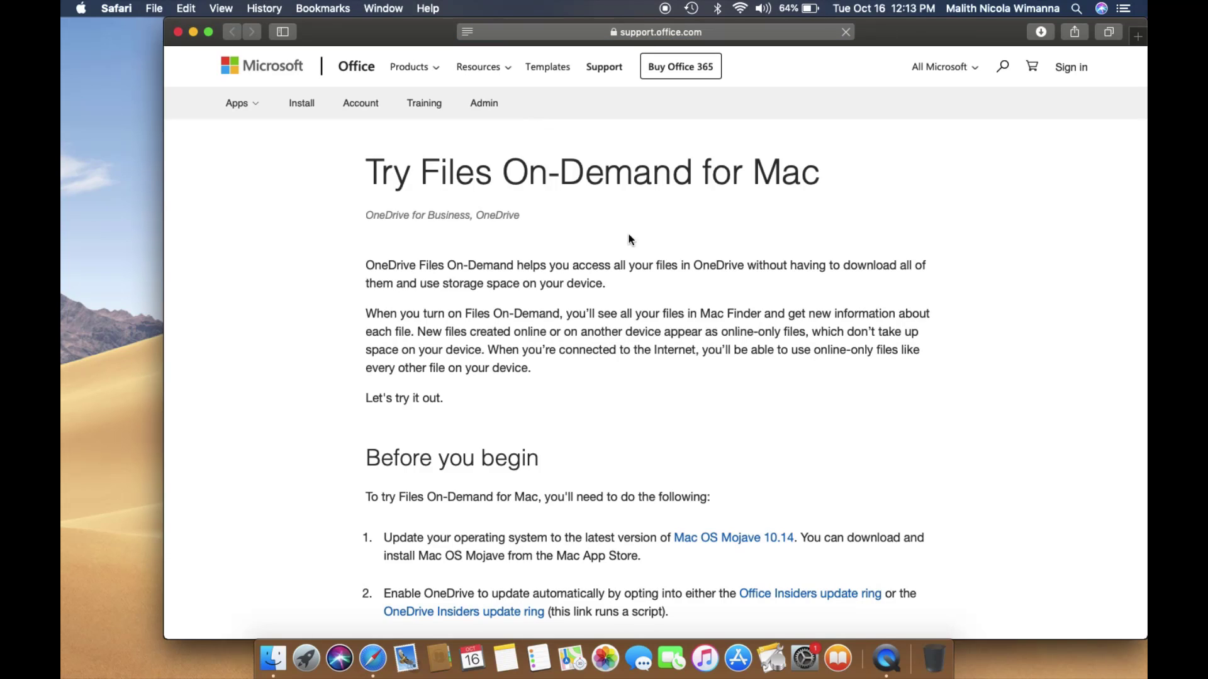
scroll(653, 351, down, 5)
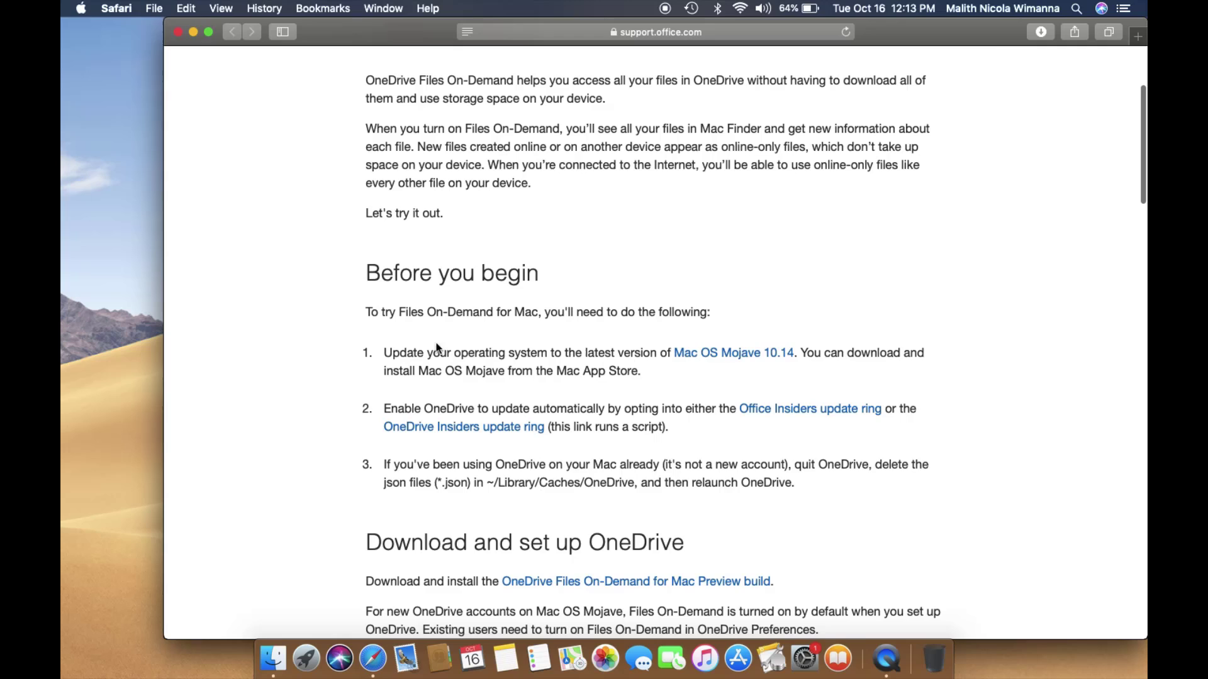
scroll(580, 494, down, 2)
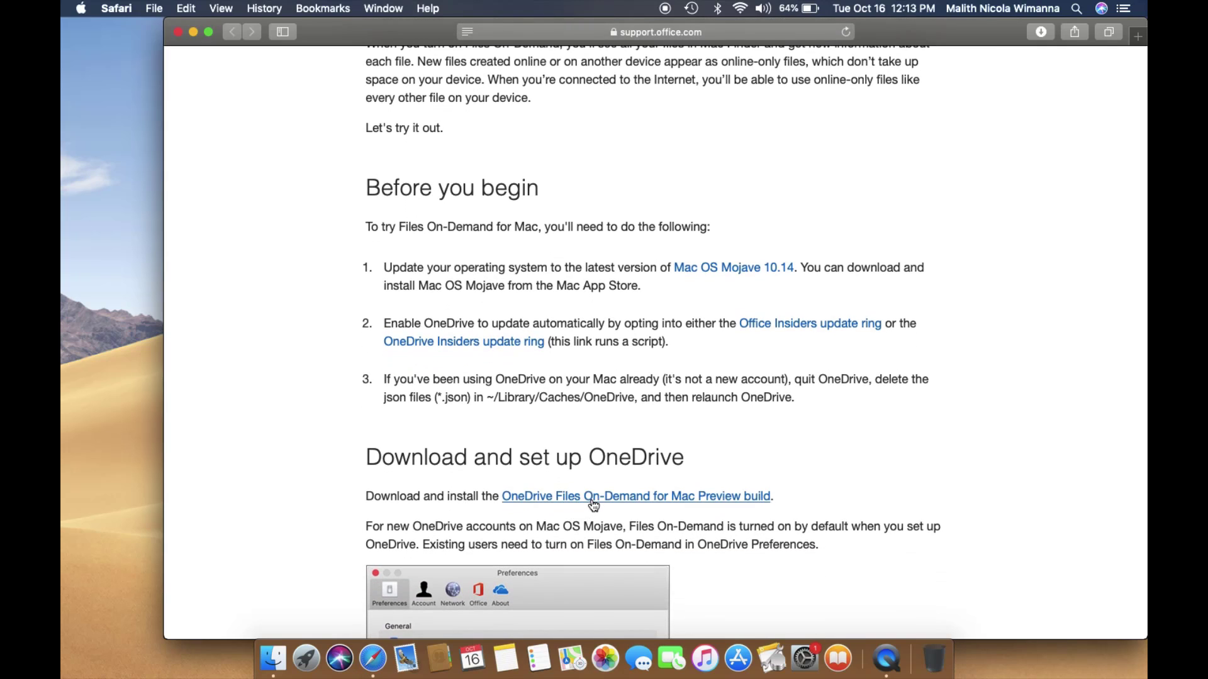
click(177, 35)
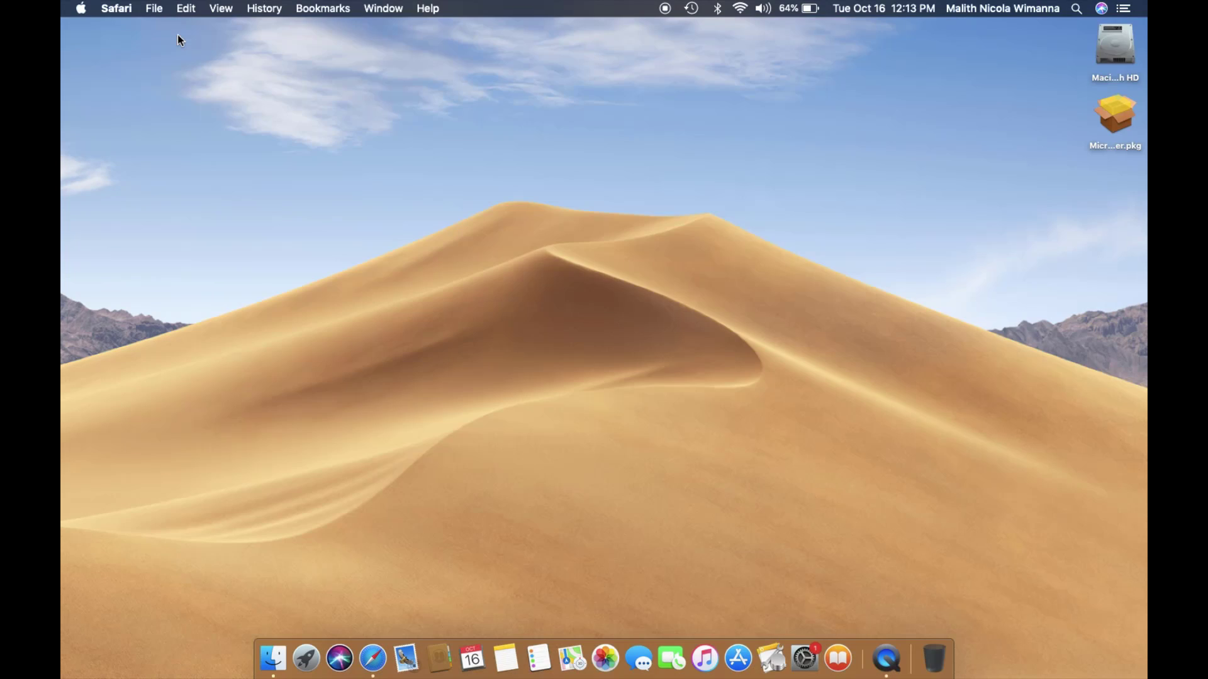
- Install OneDrive from OneDrive.pkg with a standard install, authorizing with the administrator password, then trash the package
click(283, 648)
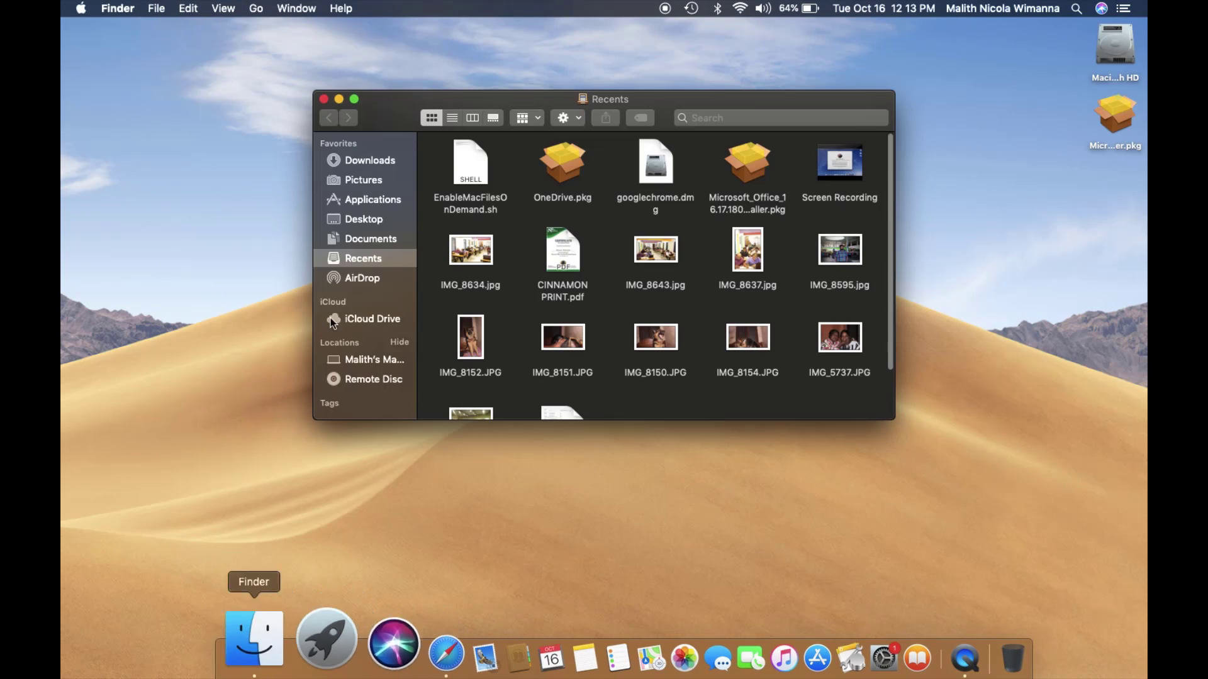
double_click(564, 174)
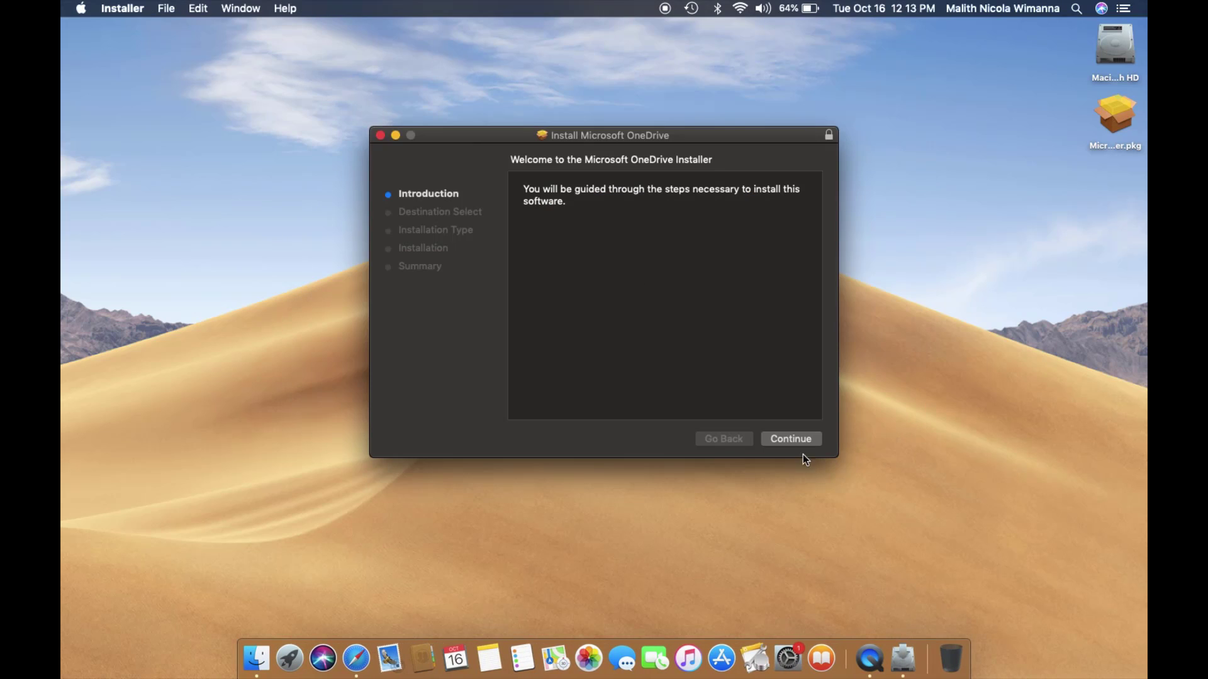
click(801, 439)
click(802, 436)
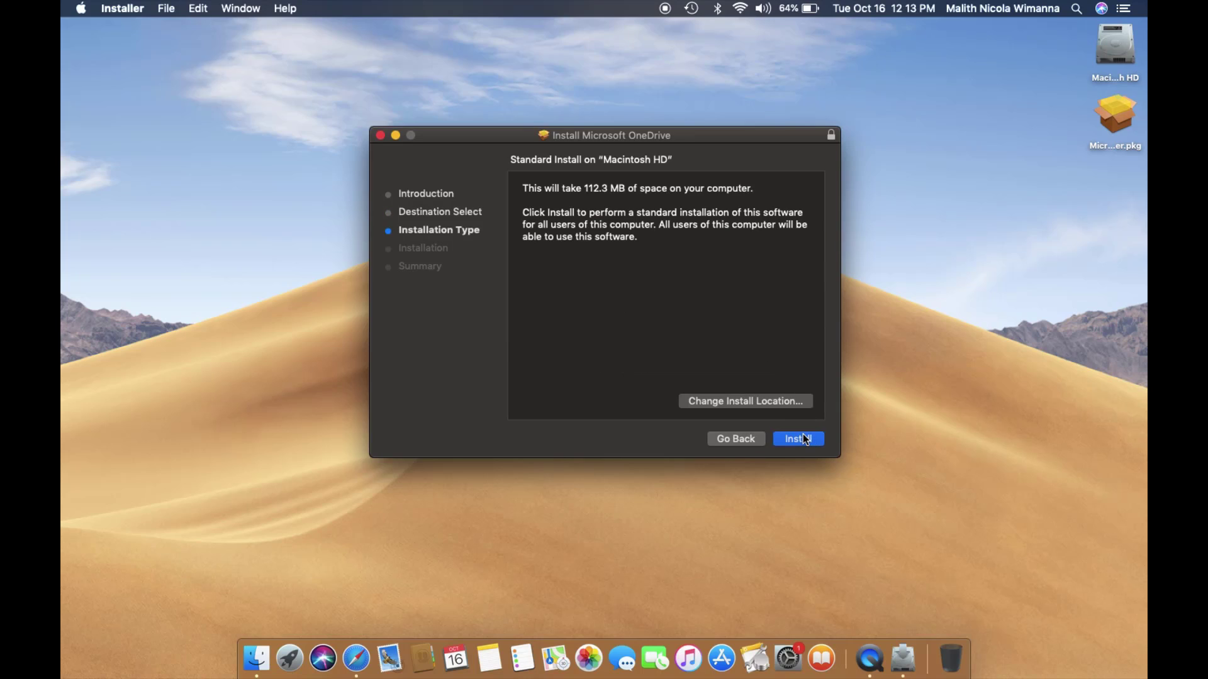
click(805, 438)
text(•••••••••)
key(Return)
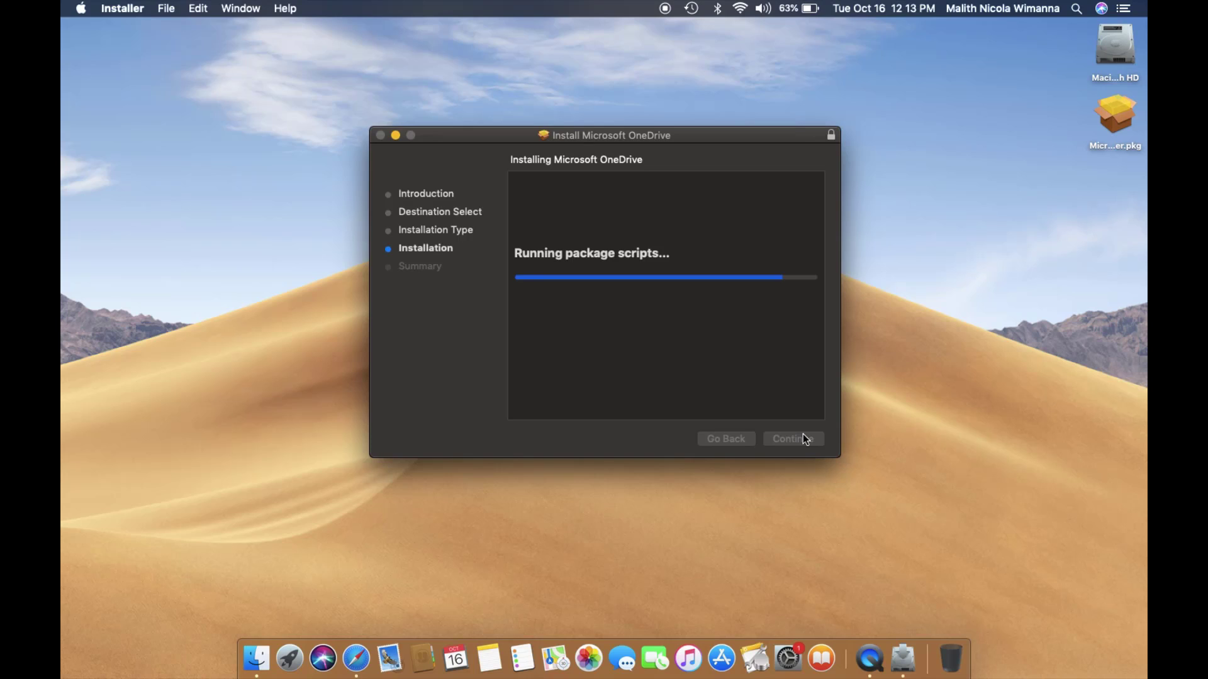
click(701, 221)
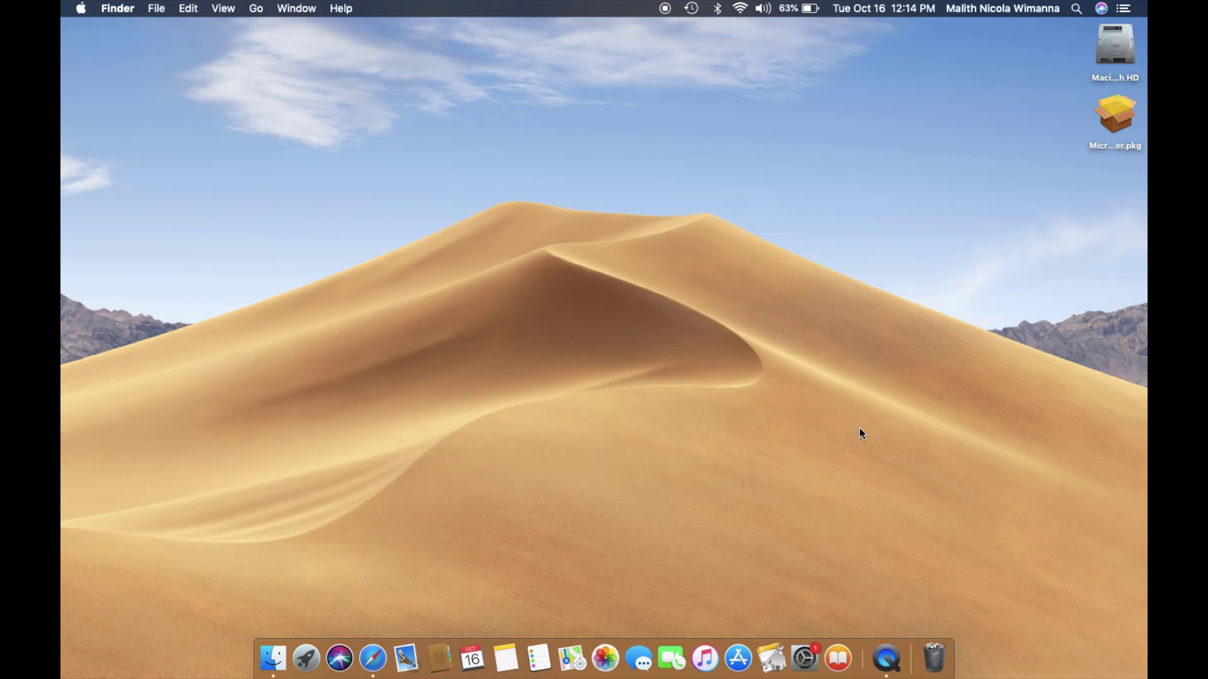
- Launch the newly installed OneDrive app from Launchpad
right_click(859, 429)
click(788, 415)
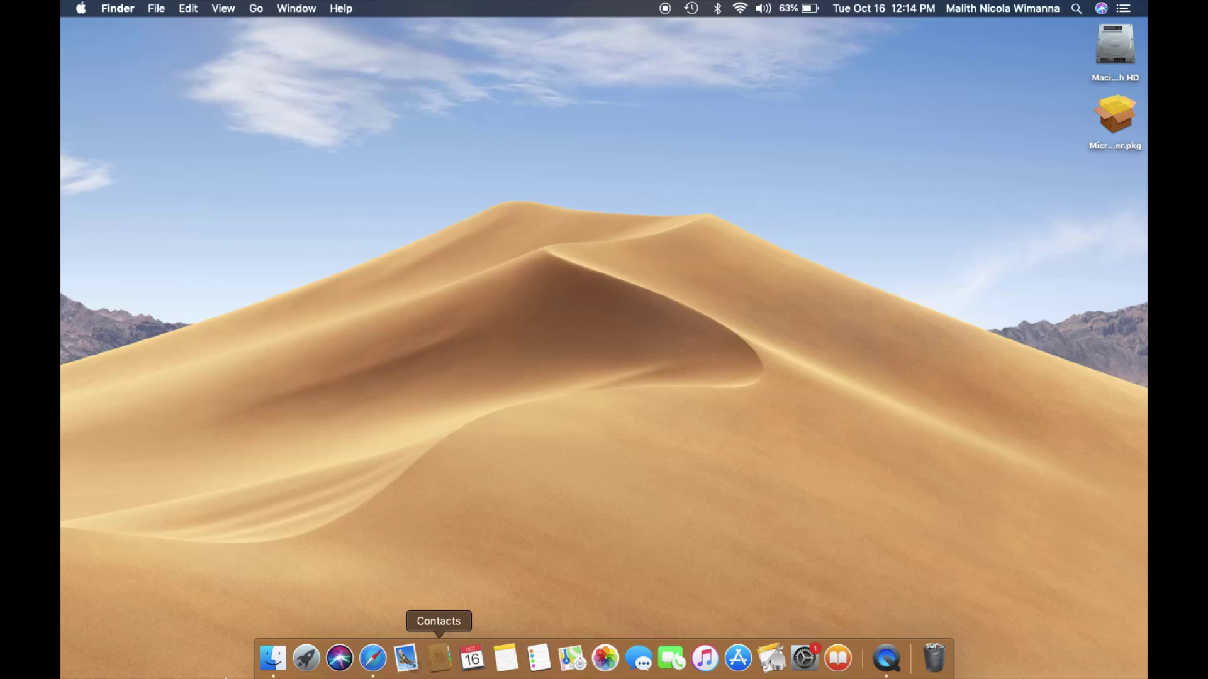
click(307, 658)
click(871, 516)
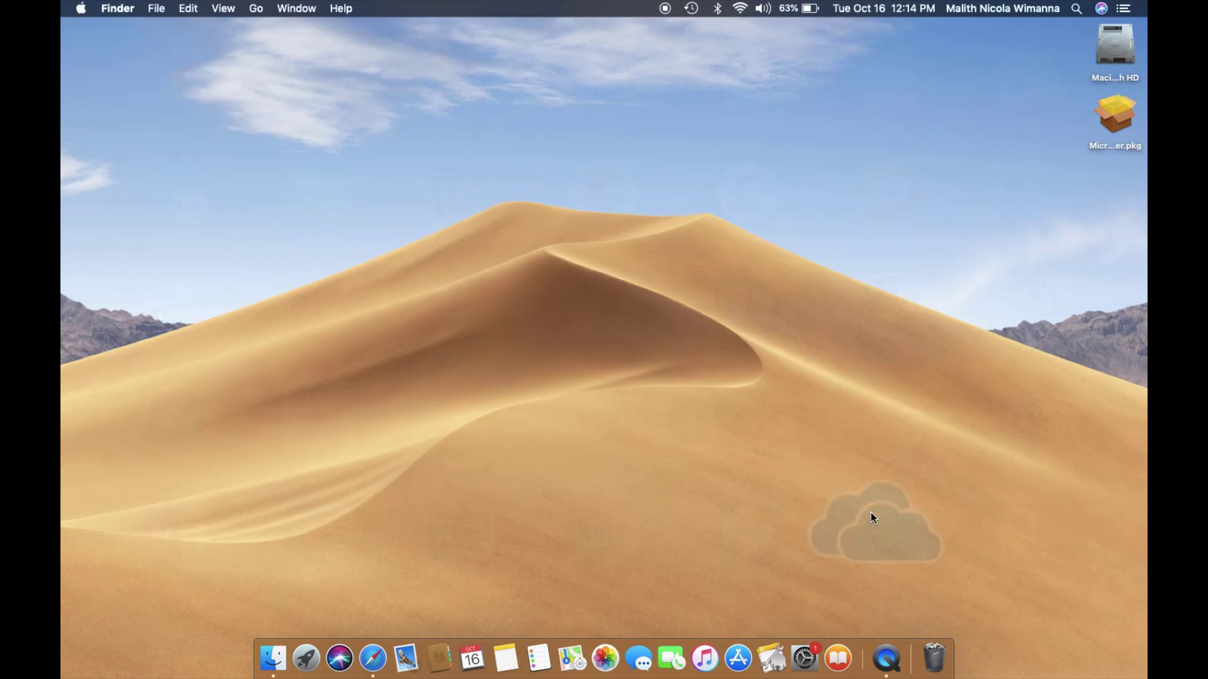
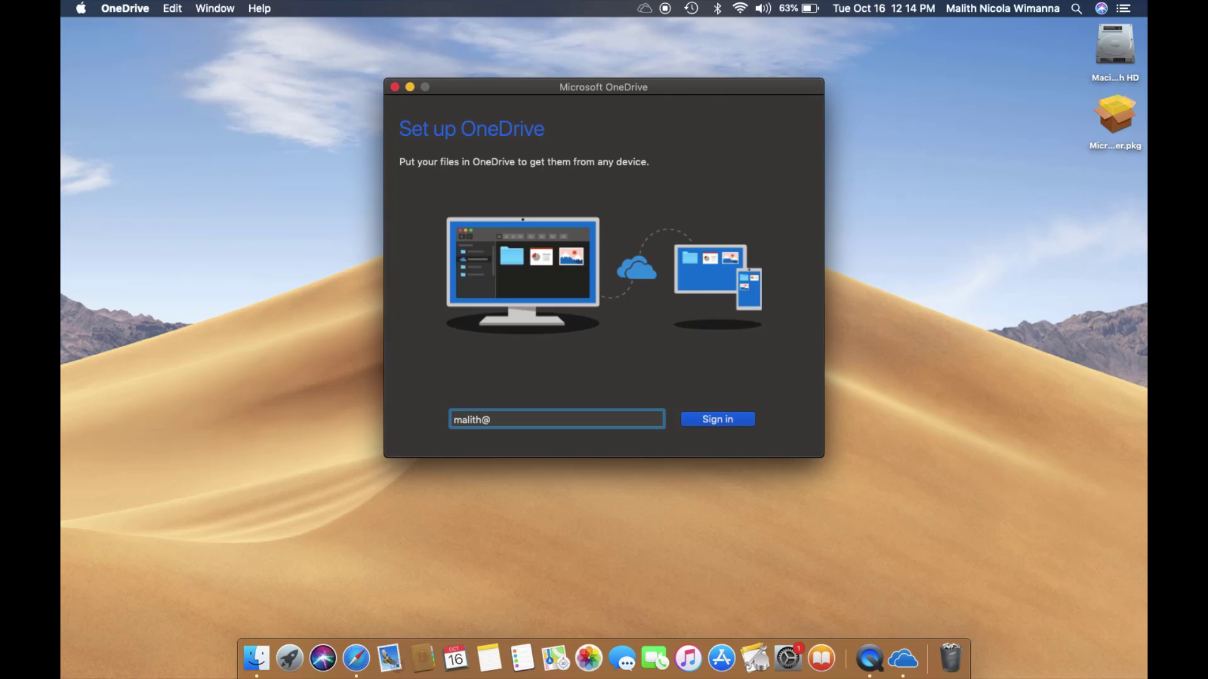
- Sign in with the Microsoft account e-mail and send the approval request to the phone
key(Return)
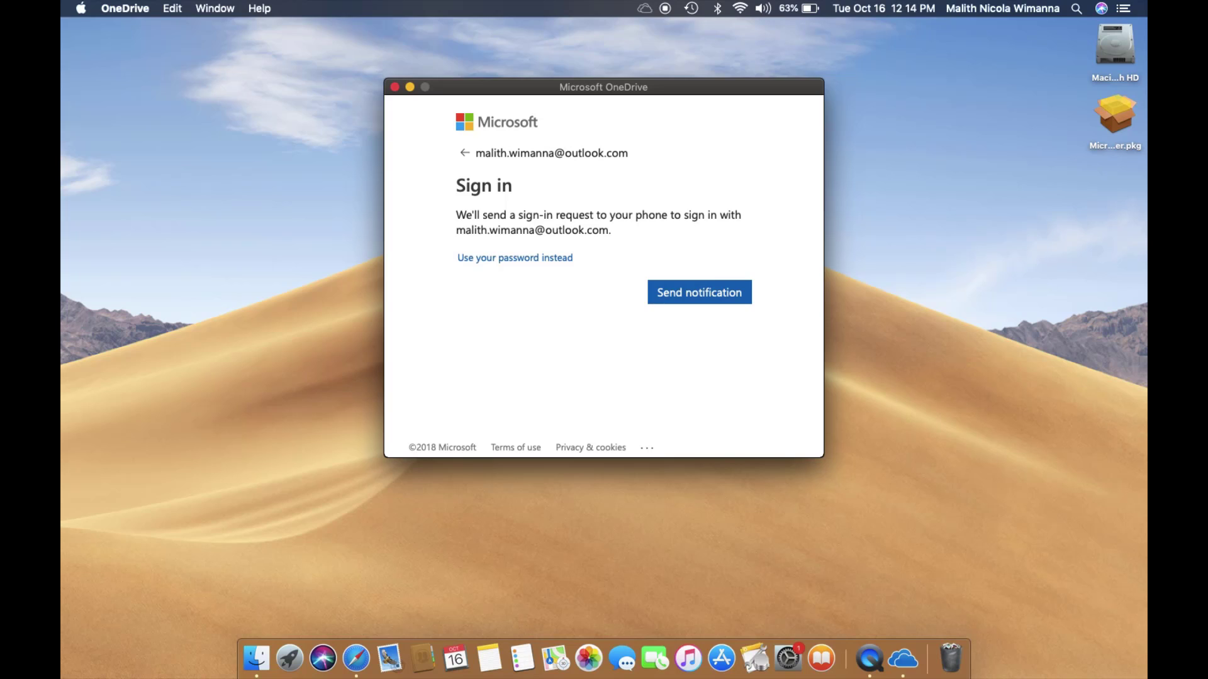
click(681, 293)
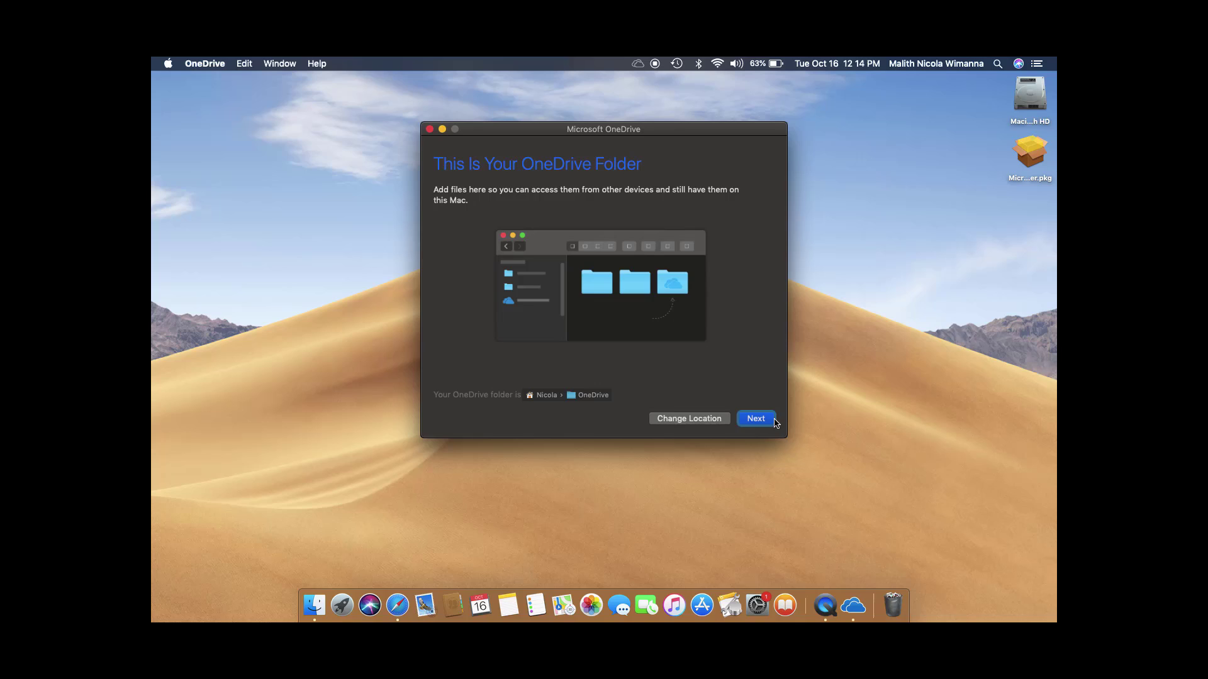
- Accept the default OneDrive folder location, pass the Files On-Demand overview, and open the folder in Finder
click(770, 419)
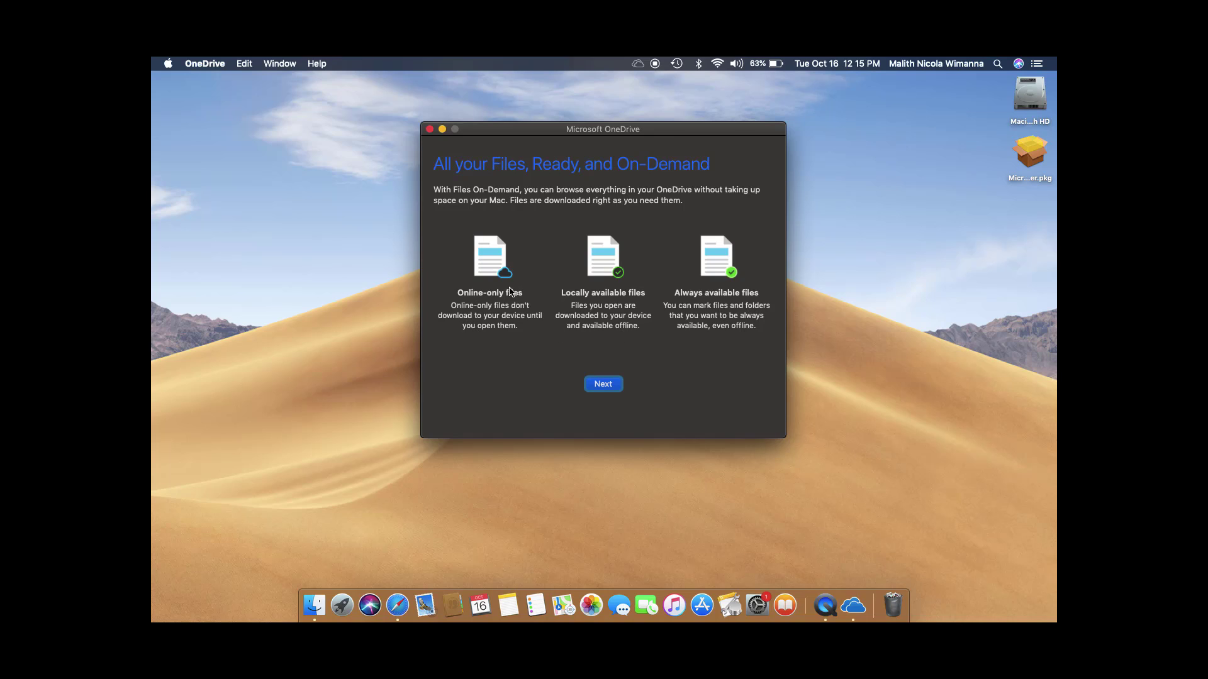
click(603, 385)
click(603, 385)
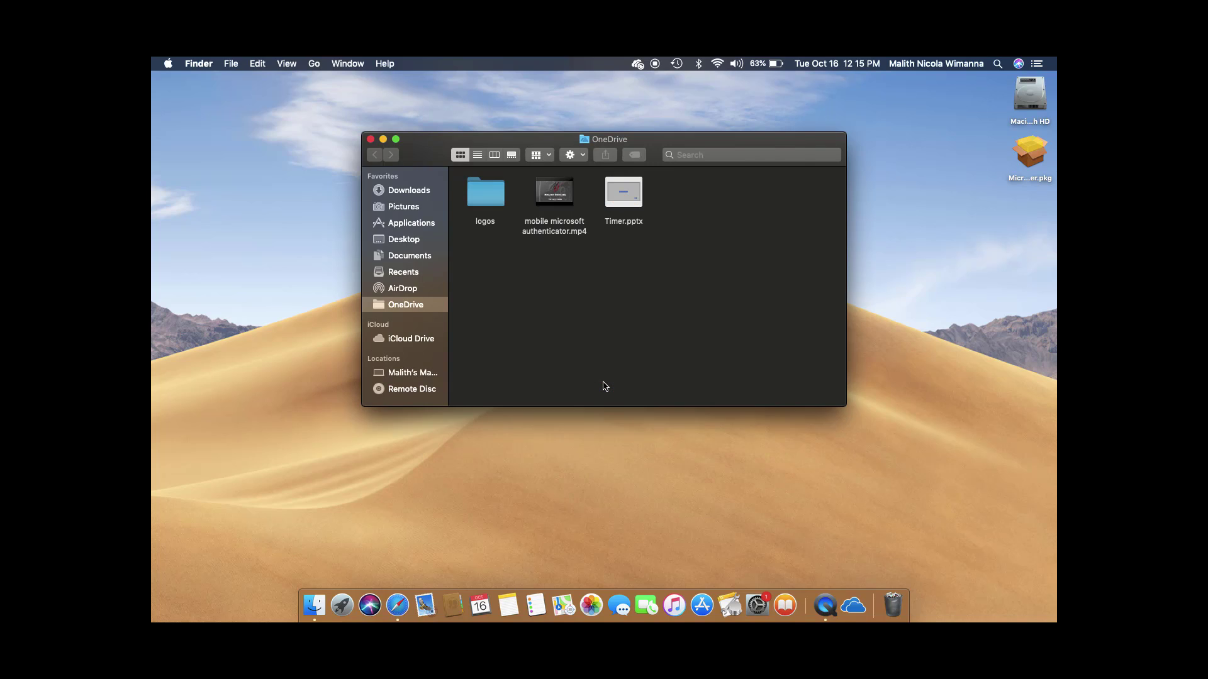
- Relaunch Finder from the Dock so OneDrive status badges appear, then enlarge the OneDrive folder window
click(485, 194)
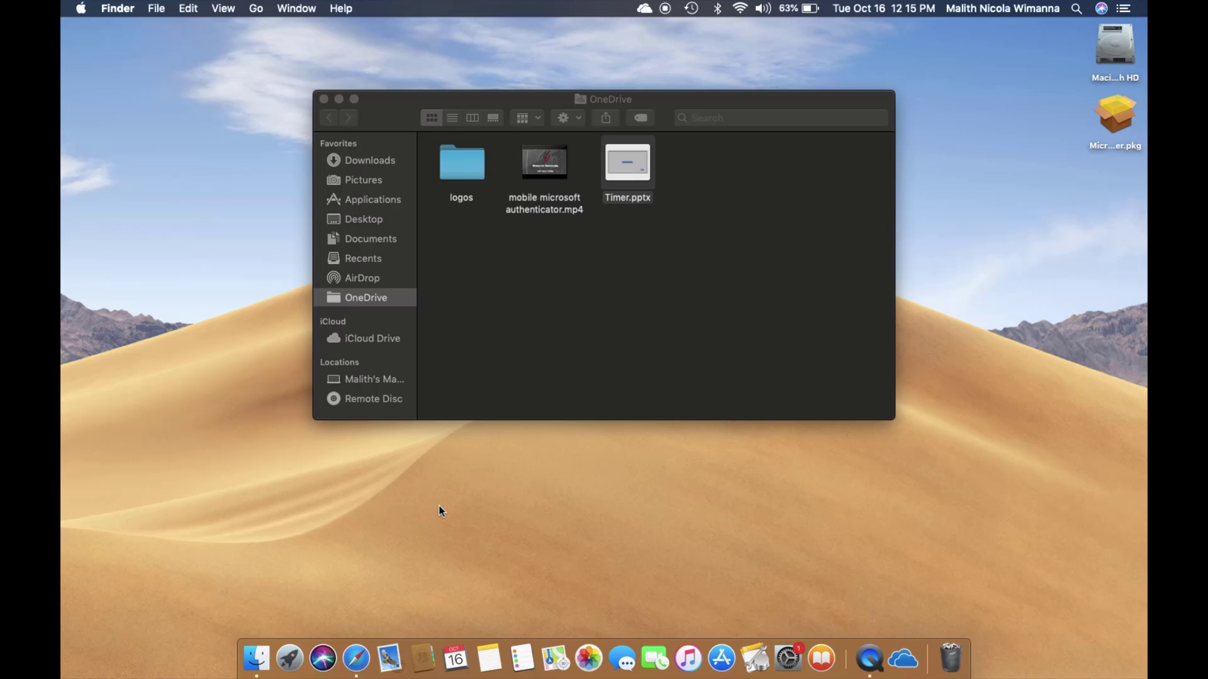
alt+right_click(268, 645)
click(275, 549)
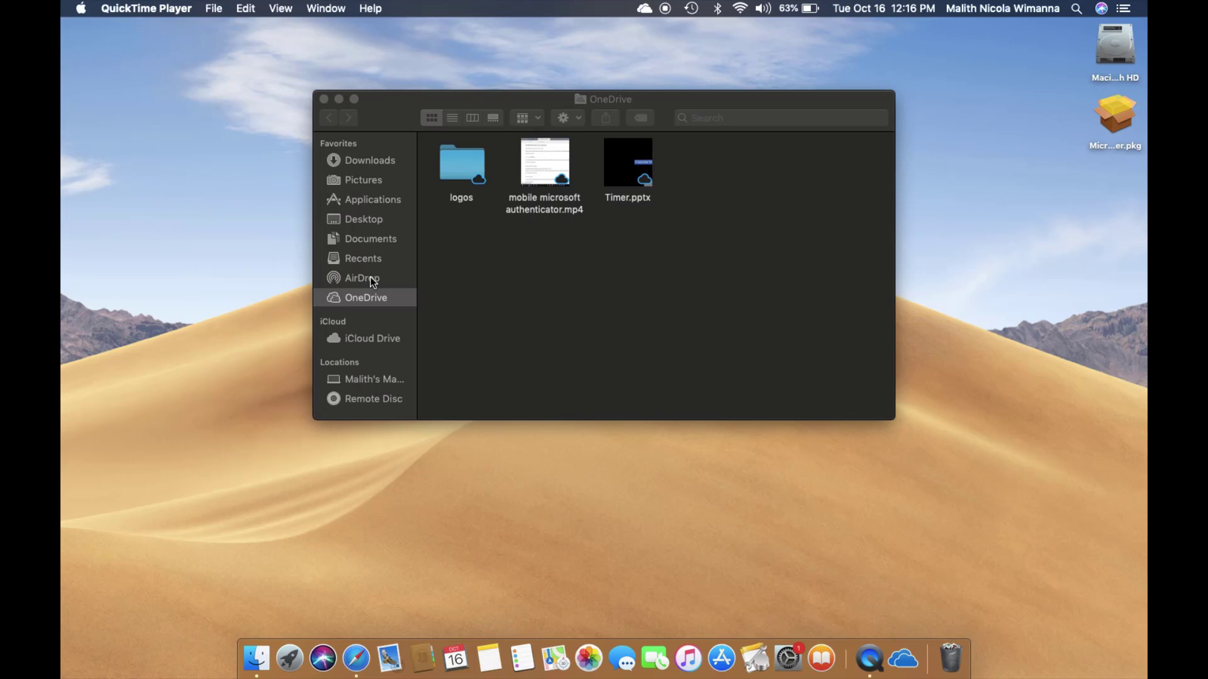
click(354, 99)
- Set Timer.pptx to Always keep on this device and confirm the download in the OneDrive activity panel
right_click(363, 76)
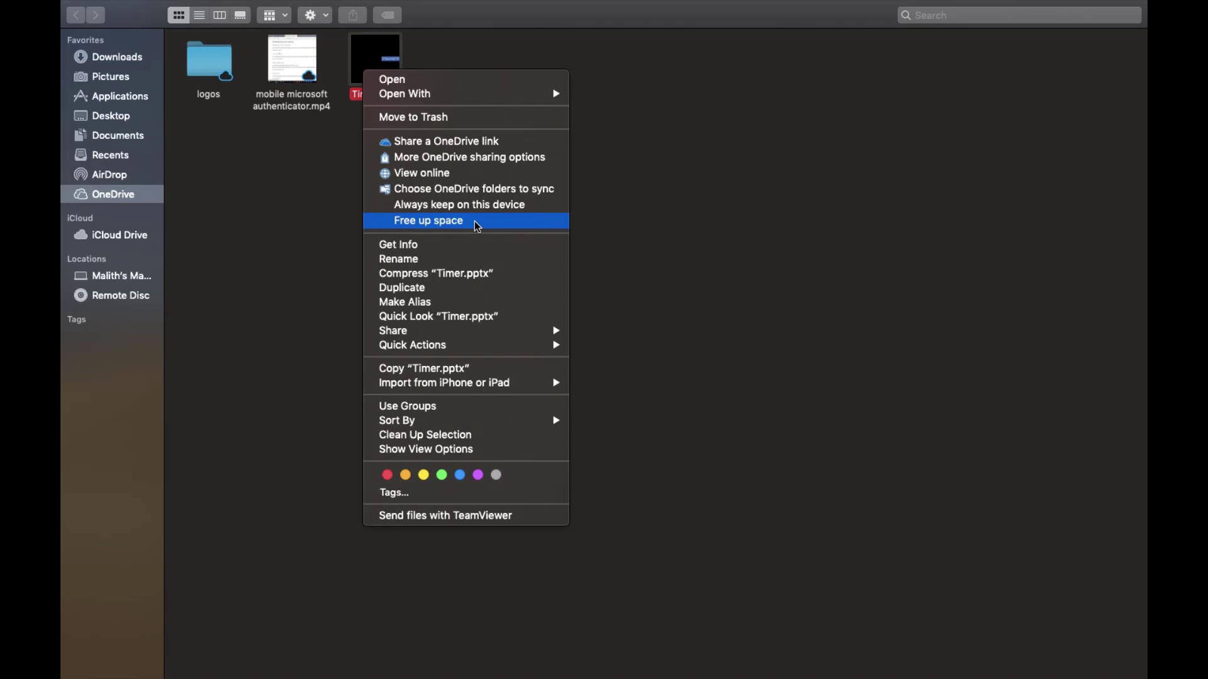
click(435, 215)
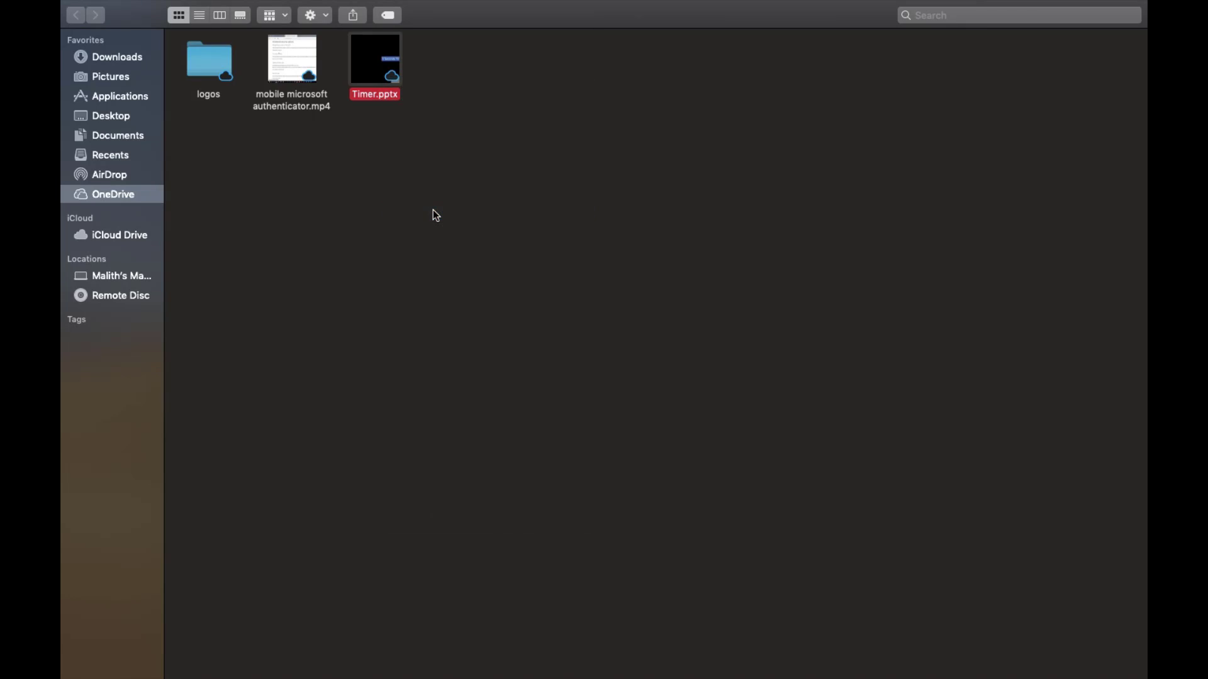
mouse_move(657, 3)
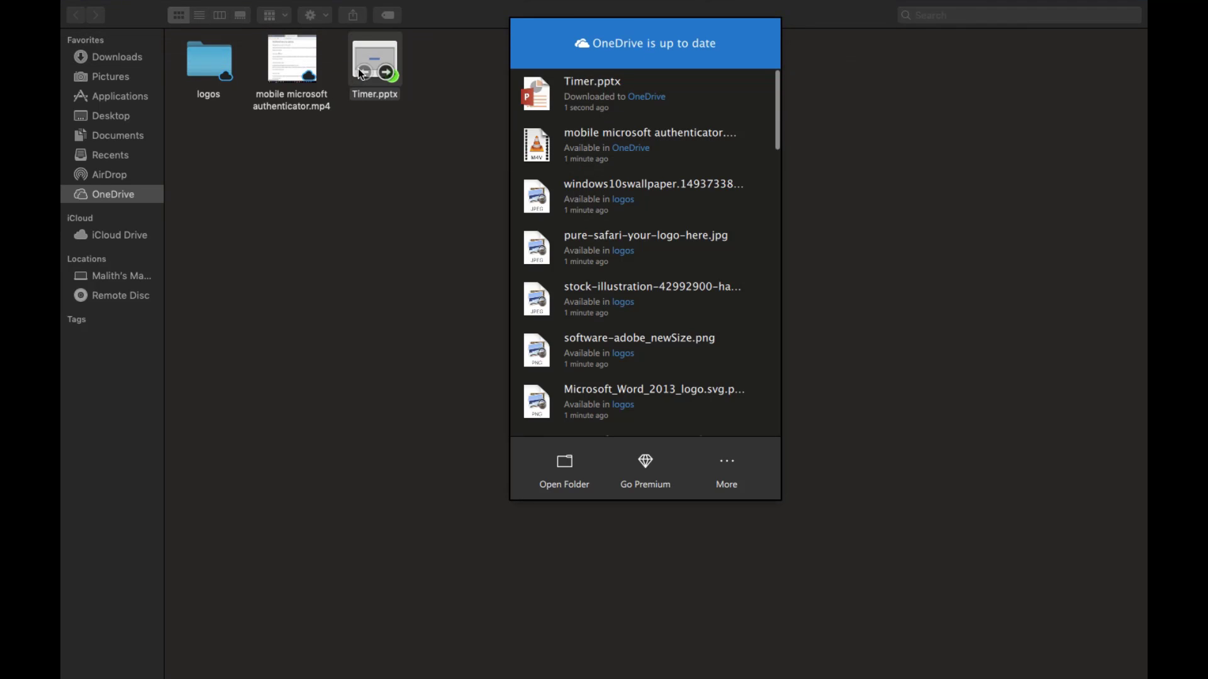
click(395, 126)
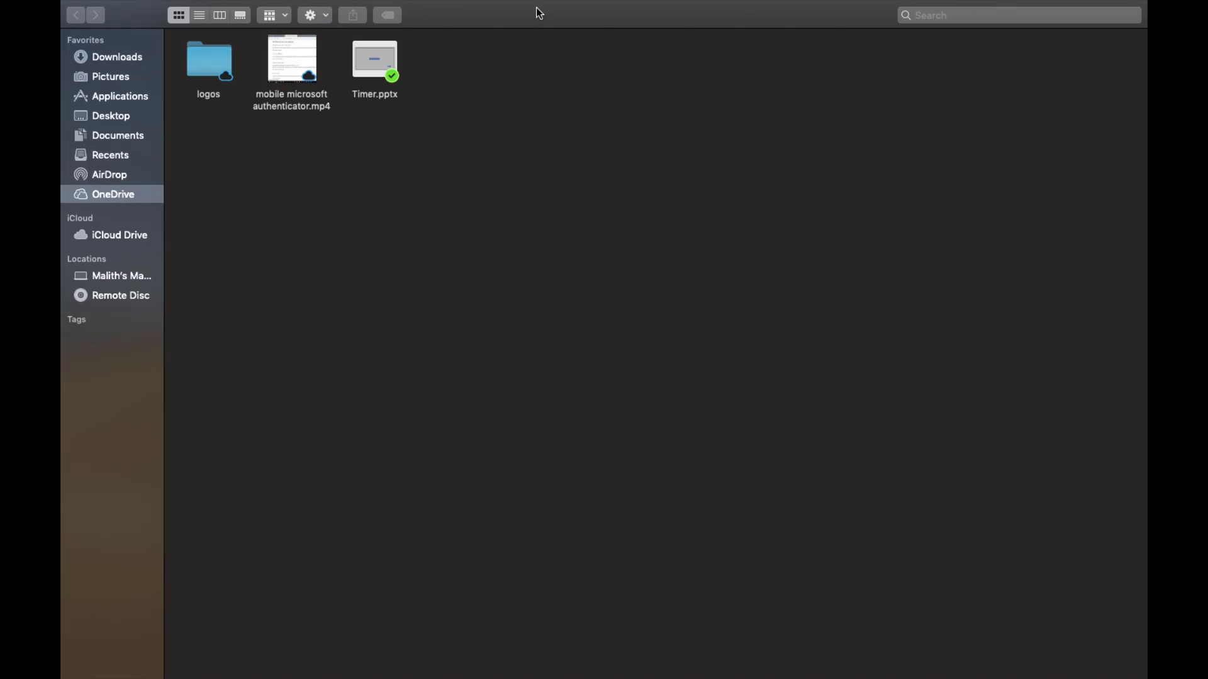
- Exit full screen, free up space for Timer.pptx, and confirm it in the OneDrive activity panel
mouse_move(695, 5)
key(ctrl+super+f)
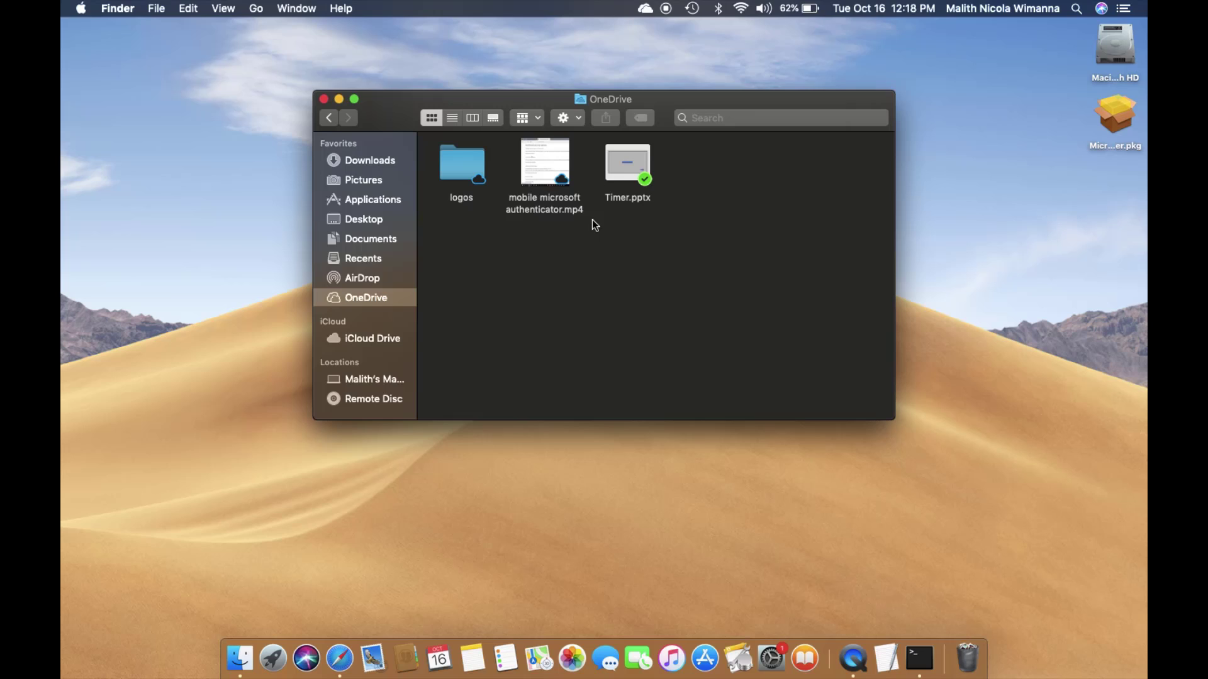
right_click(593, 220)
right_click(641, 188)
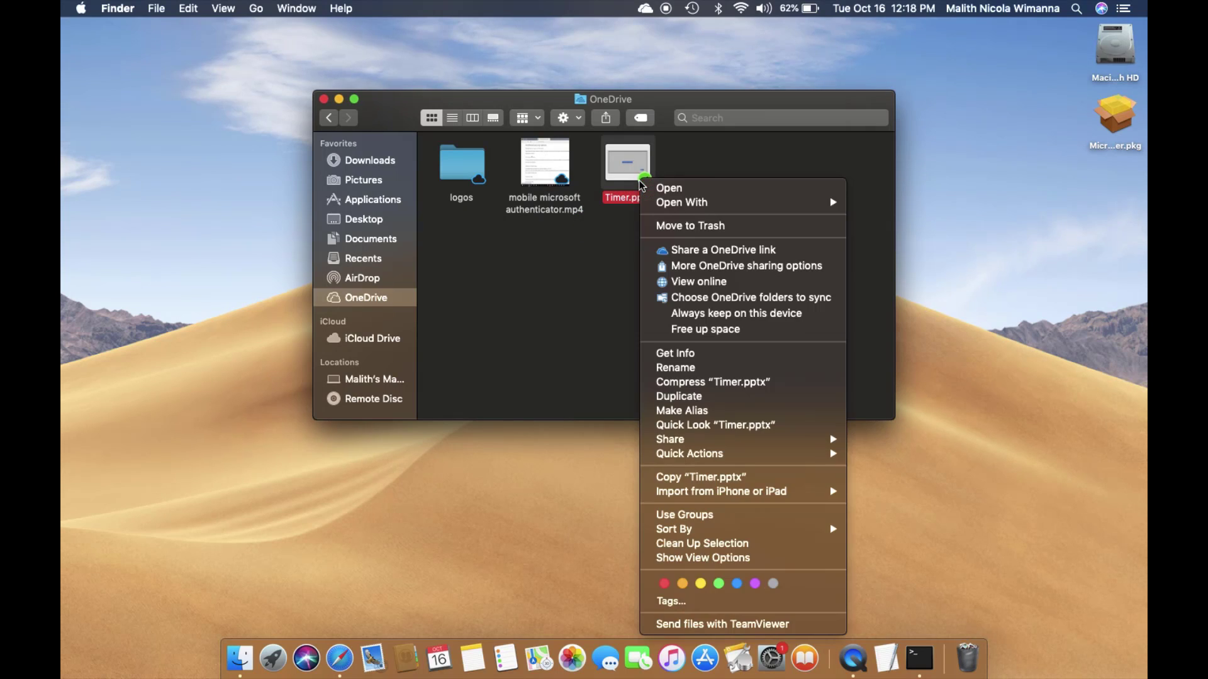
click(715, 330)
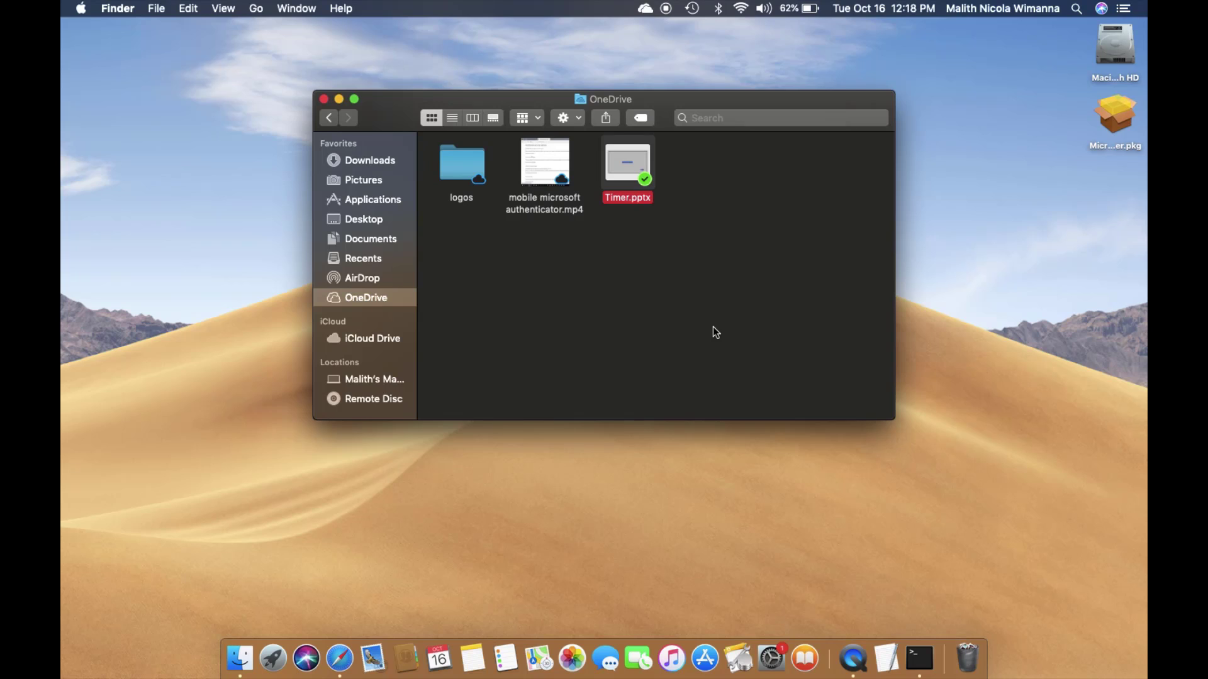
click(646, 9)
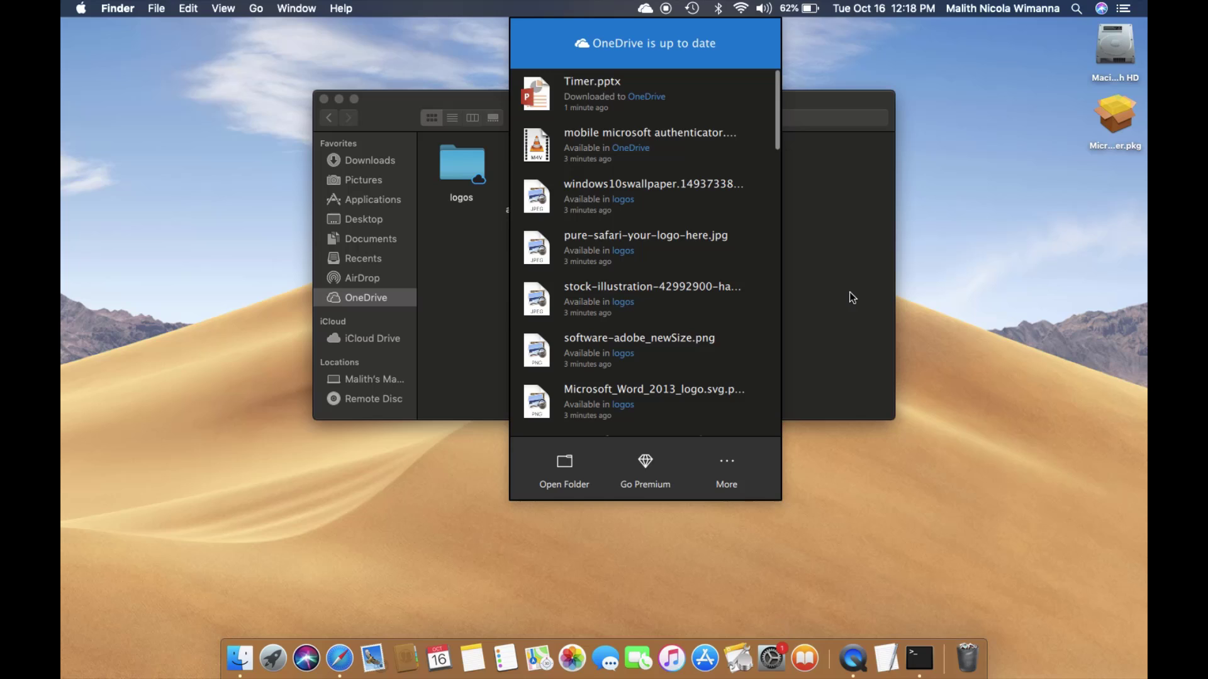
click(795, 220)
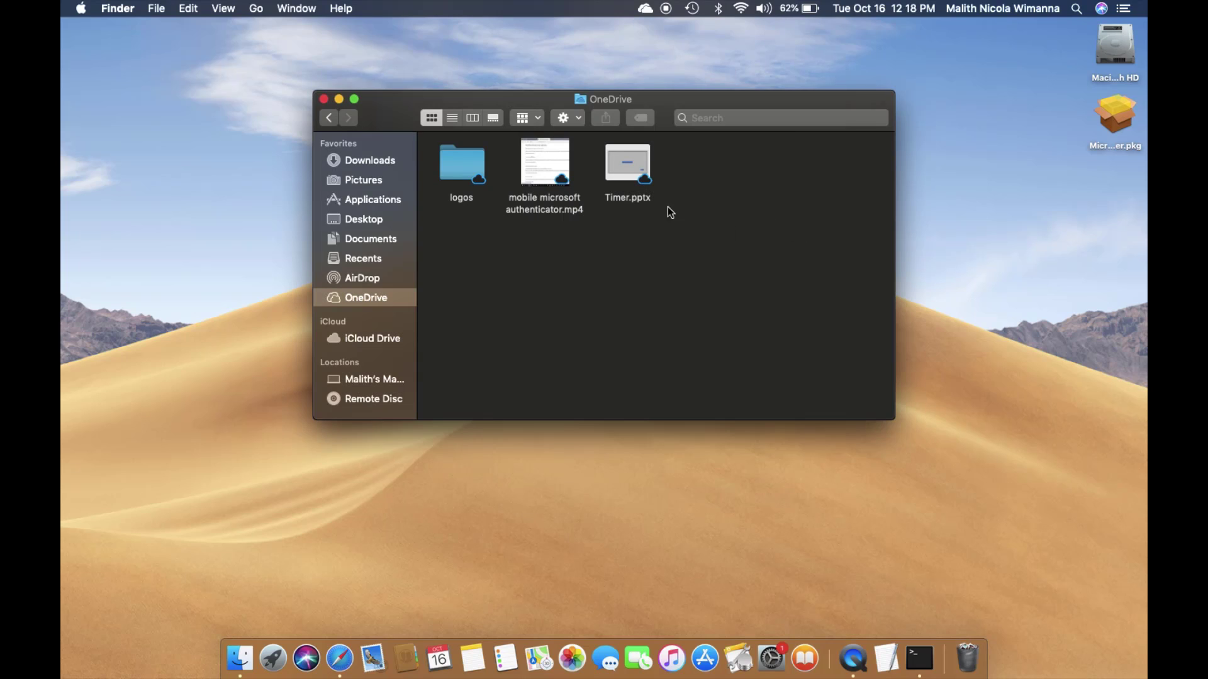
- Check in Get Info that Timer.pptx uses zero bytes on disk, then close Info and the OneDrive window
right_click(630, 169)
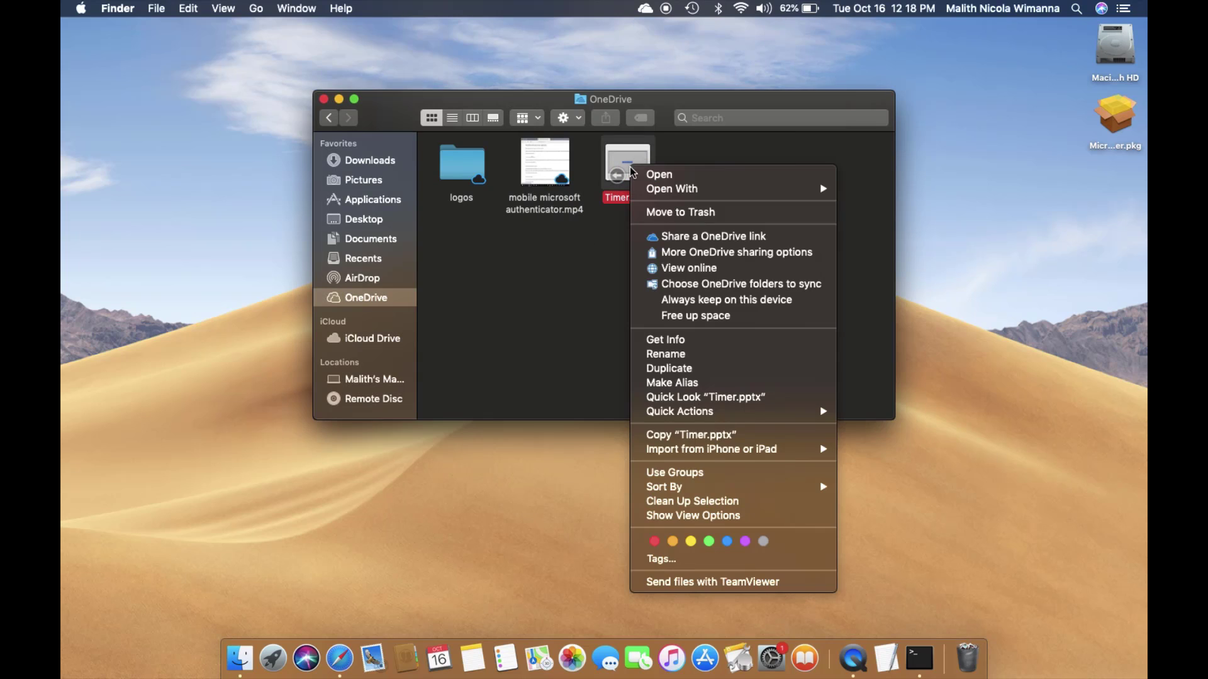
click(679, 345)
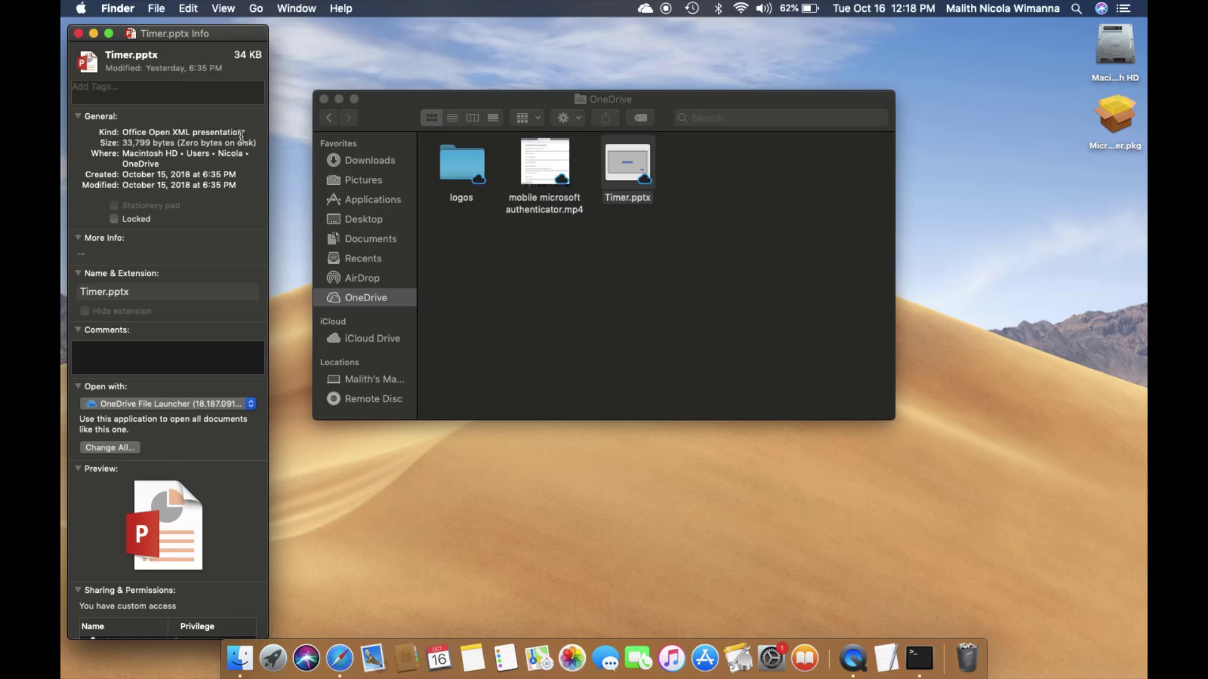
click(78, 33)
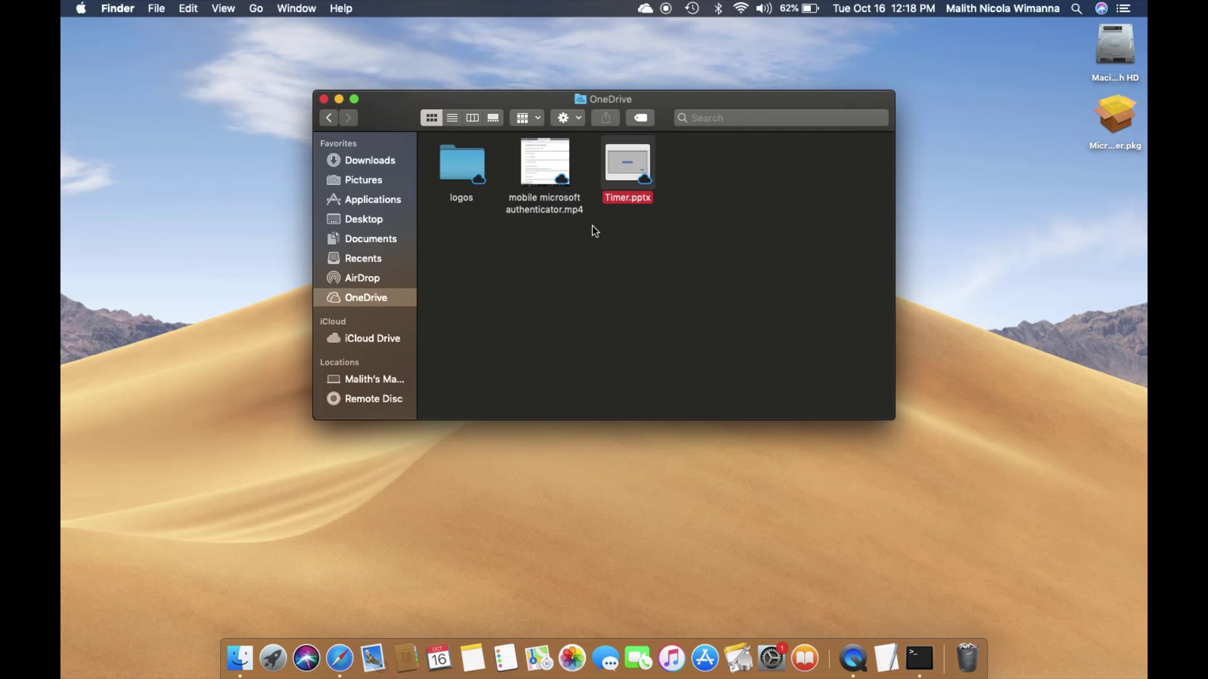
click(323, 99)
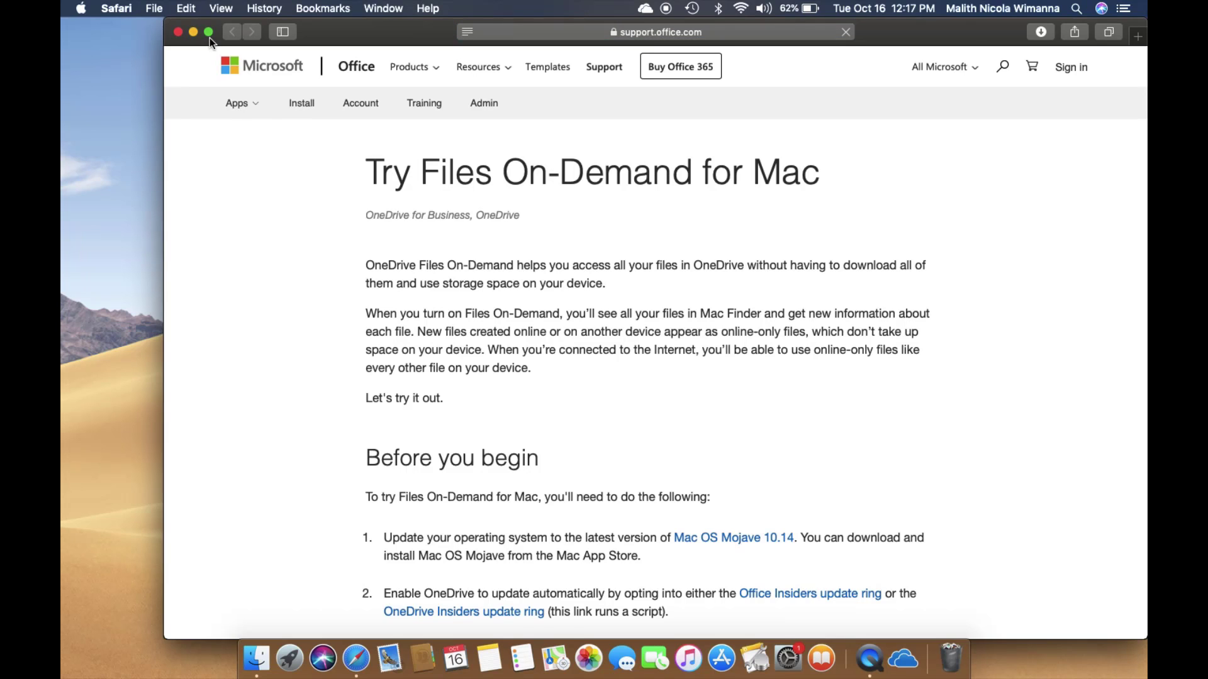
- Make Safari full screen and scroll the Files On-Demand page to the Before you begin section
click(210, 32)
scroll(420, 309, down, 5)
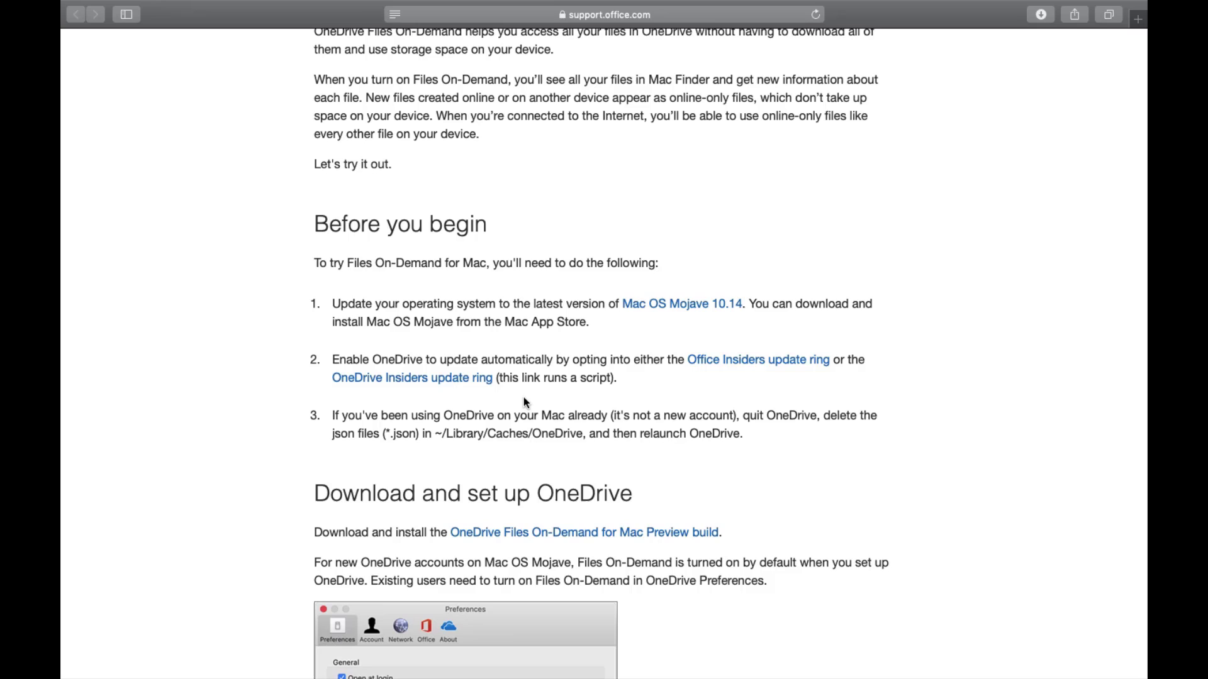
scroll(524, 400, down, 3)
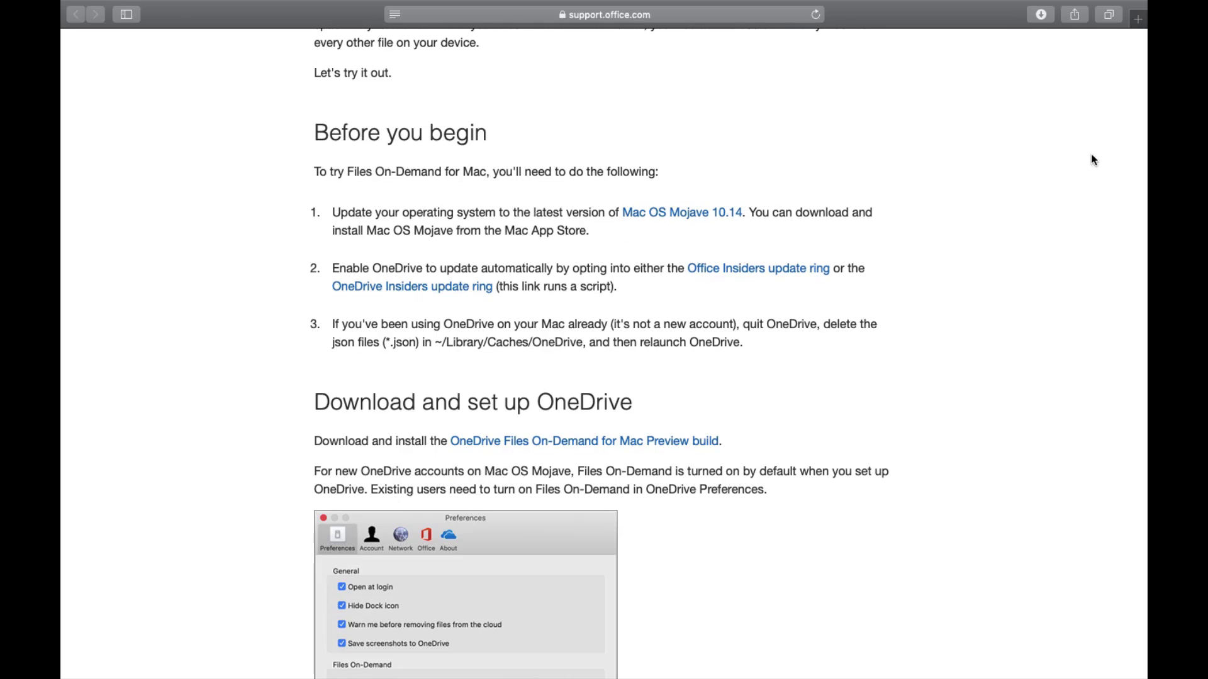
- Open EnableMacFilesOnDemand-2.sh from Safari's downloads and copy all seven script lines
click(1041, 16)
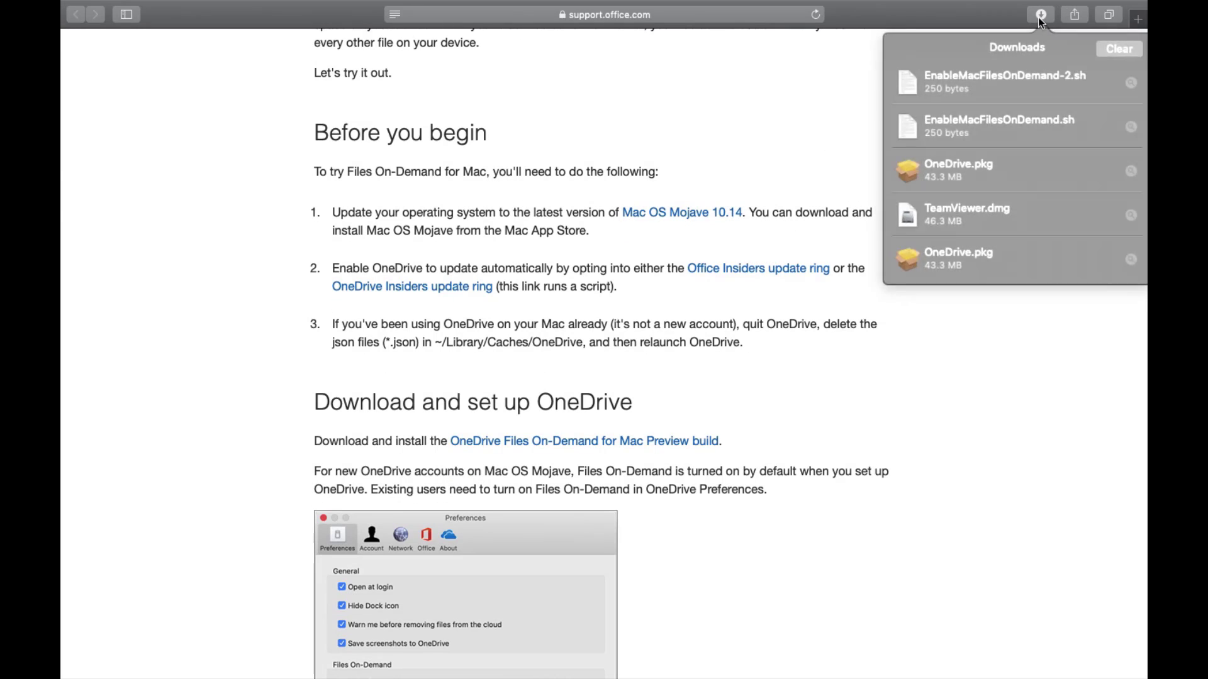
click(977, 86)
double_click(976, 86)
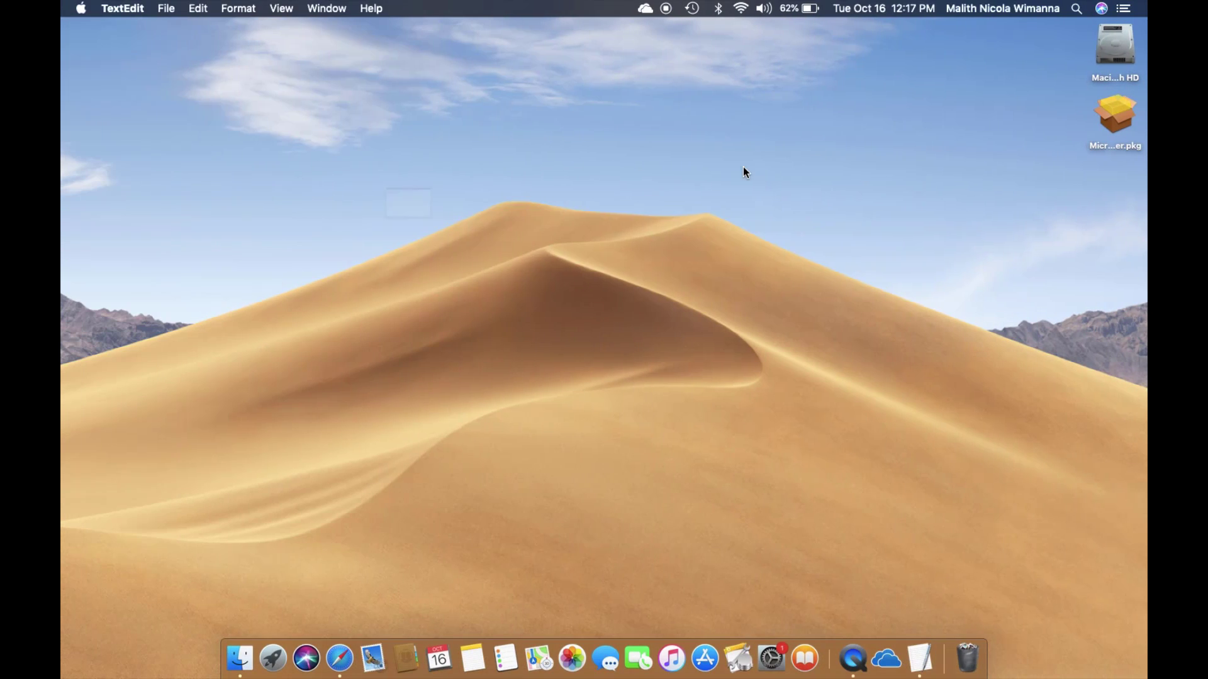
drag(167, 136, 94, 68)
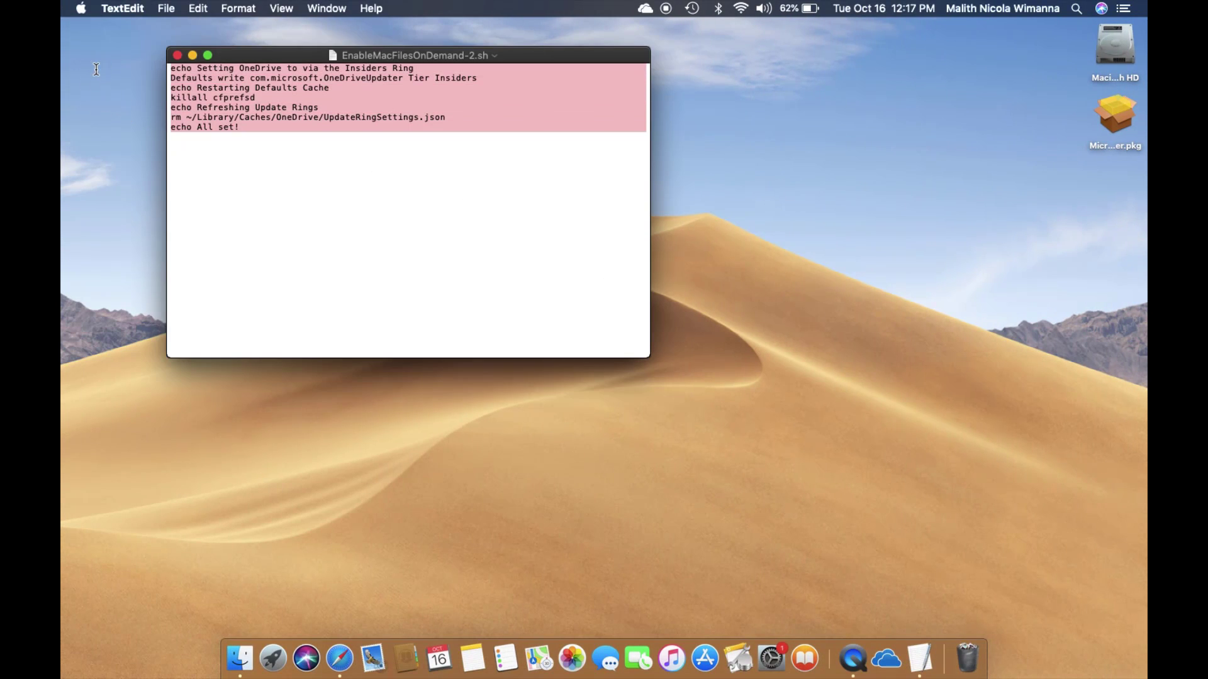
right_click(278, 111)
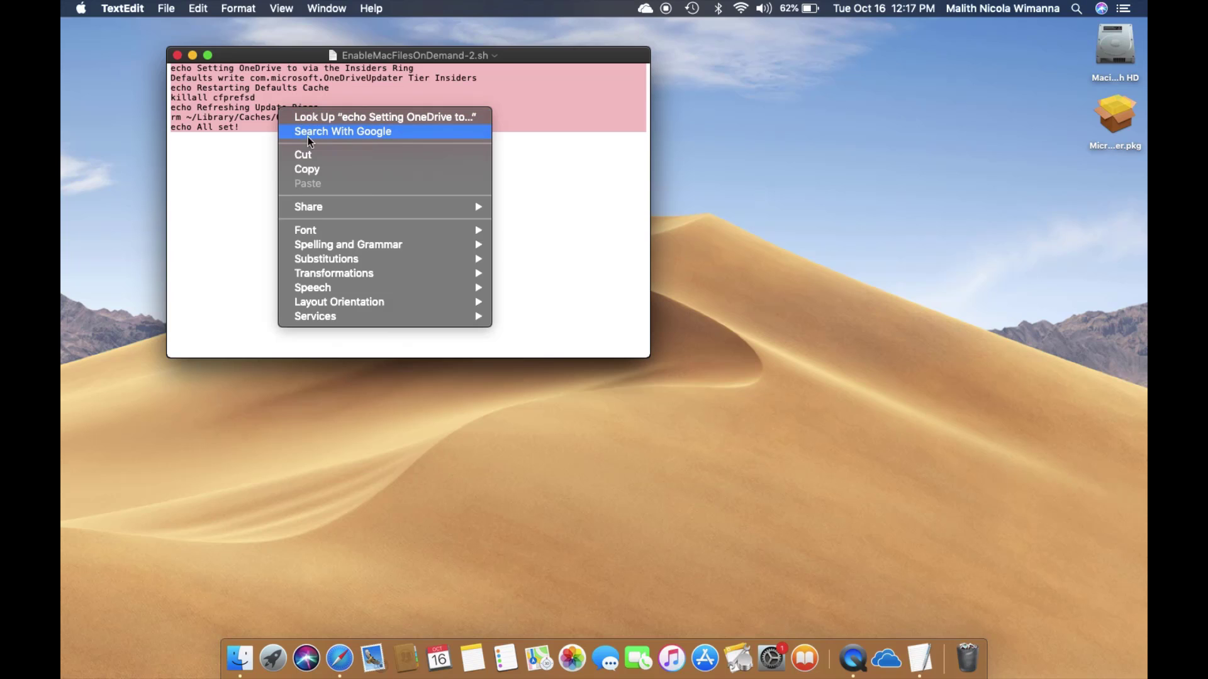
click(308, 170)
- Launch Terminal via Spotlight, paste and run the commands until All set! appears, then close Terminal
key(super+space)
text(terminal)
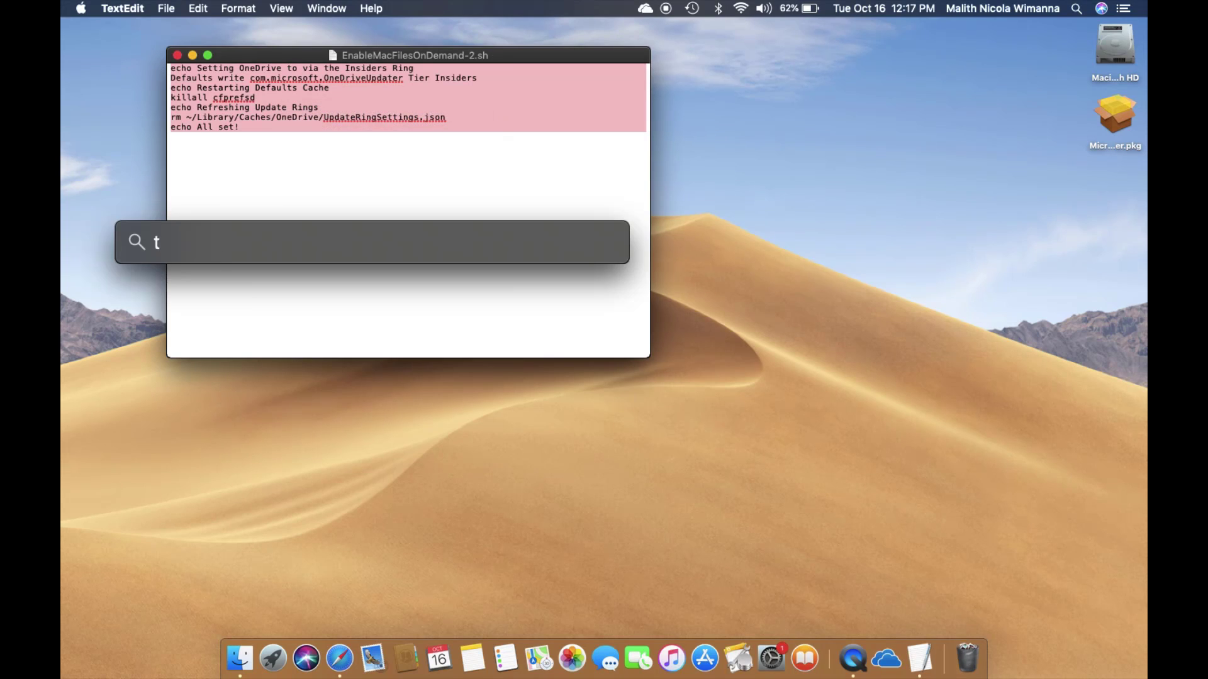
key(Return)
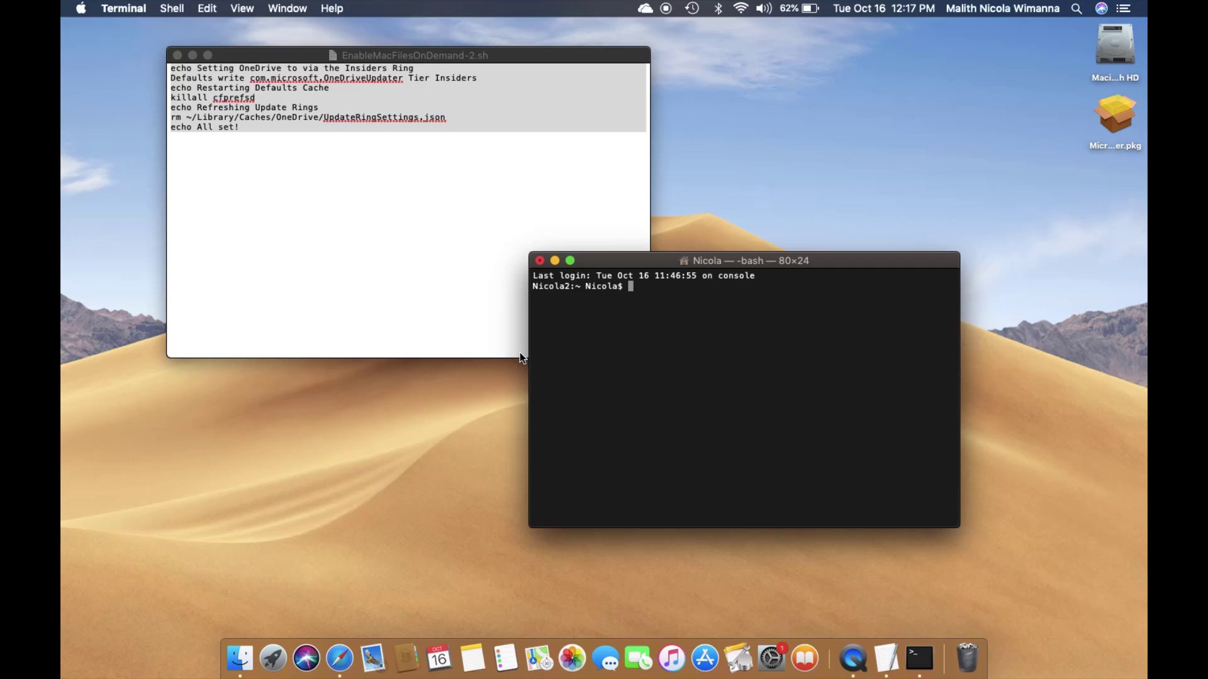
click(606, 370)
right_click(607, 370)
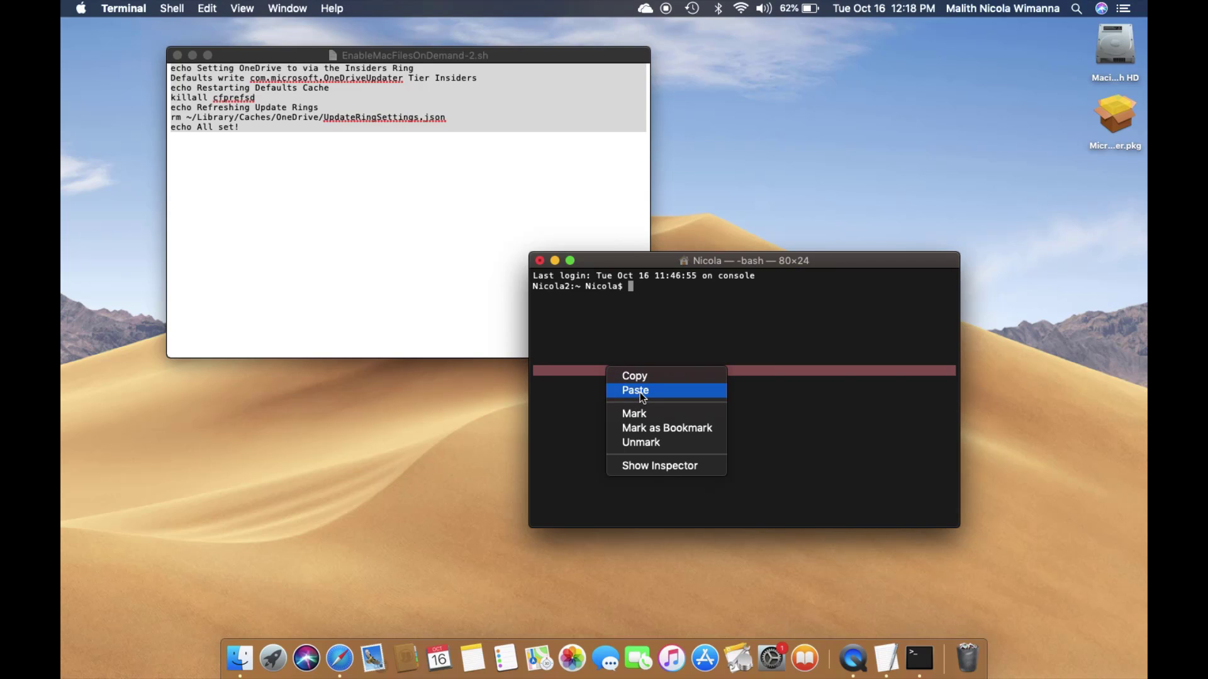
click(636, 391)
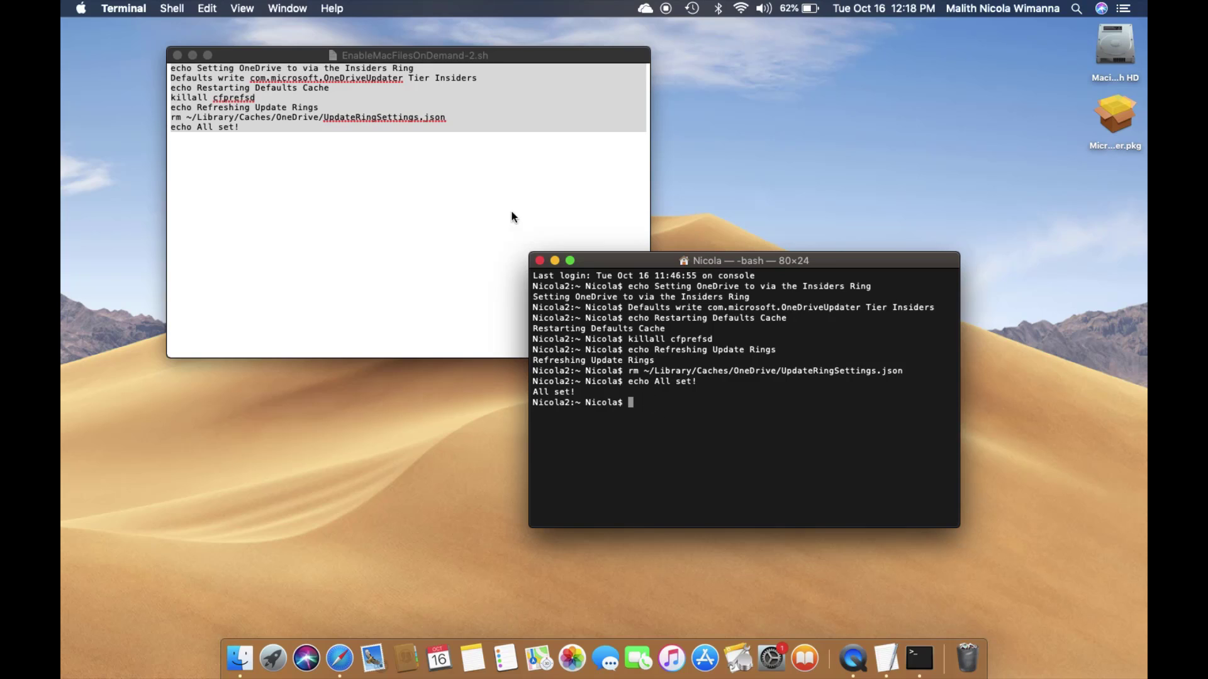
click(539, 261)
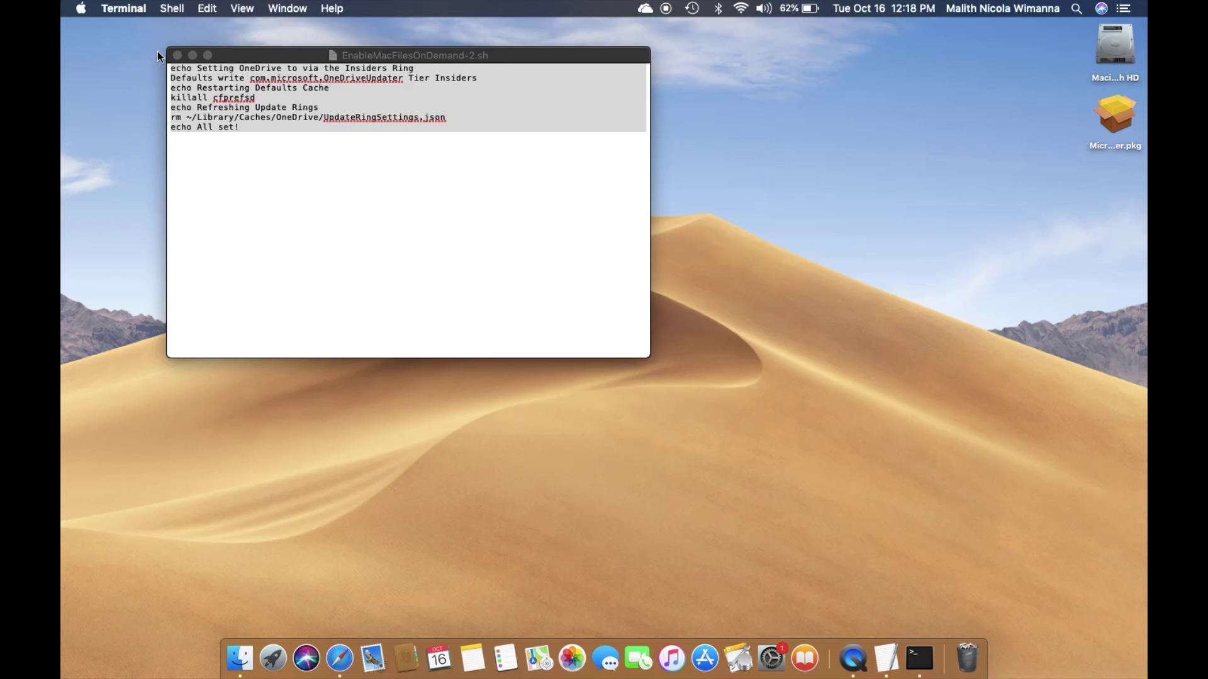
- Close the TextEdit script window and bring up Finder's context menu in the Dock
click(177, 56)
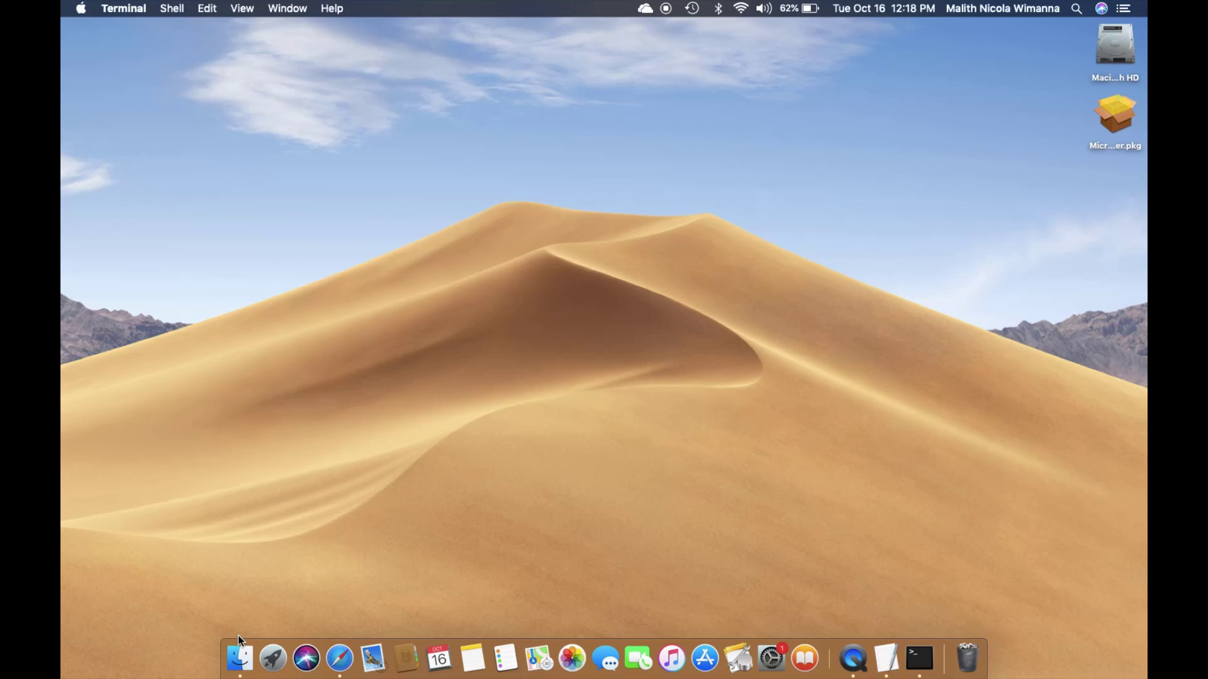
right_click(244, 672)
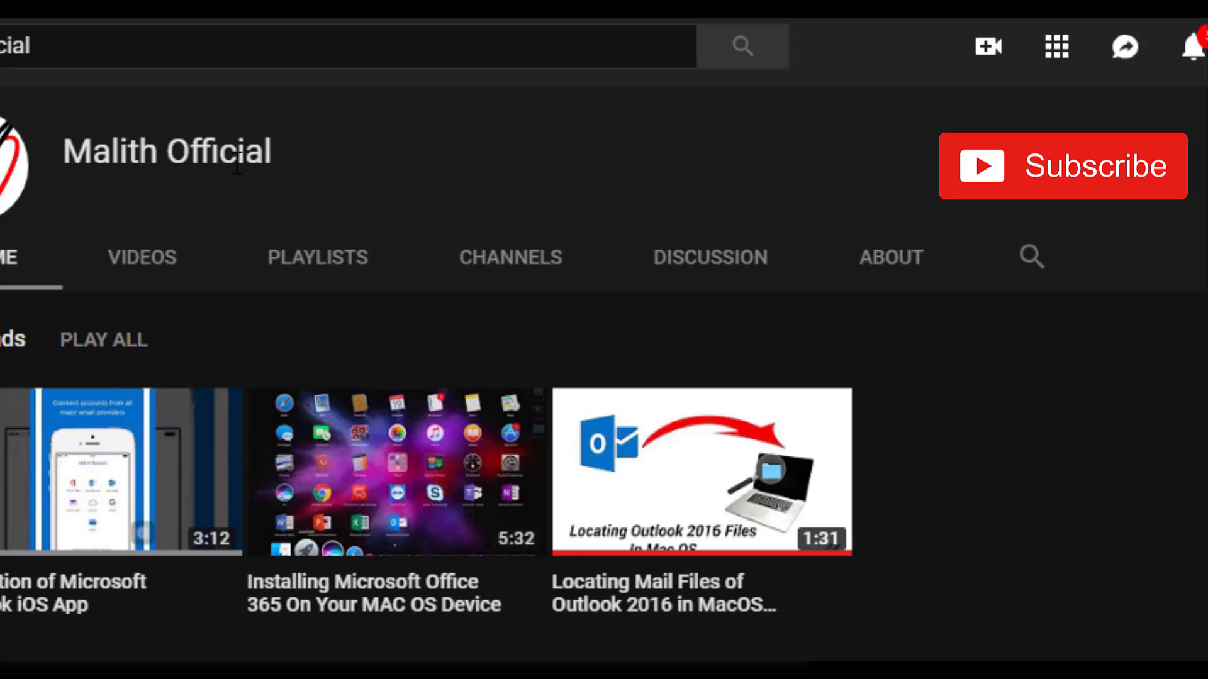